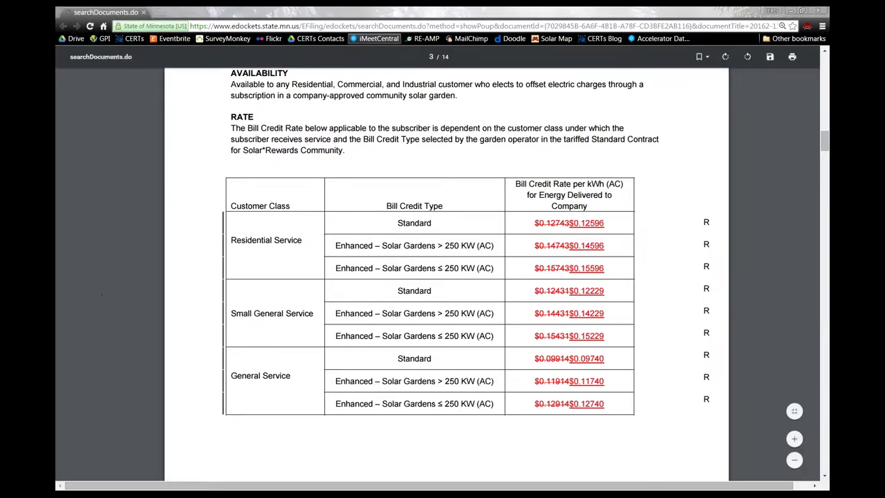
Switch to the solar garden savings calculator workbook in Excel and look over the Subscriber Information, Proposals for Comparison and Footnotes sections.
{"action": "key", "text": "alt+Tab"}
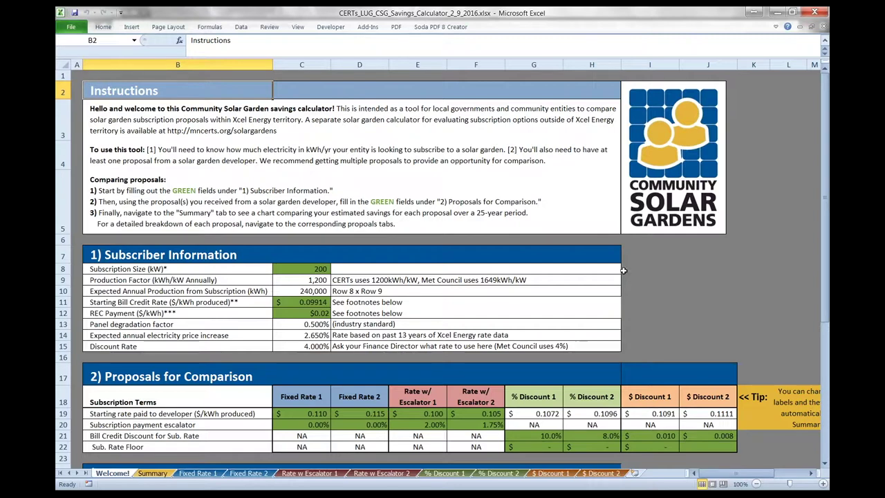
{"action": "left_click", "coordinate": [643, 262]}
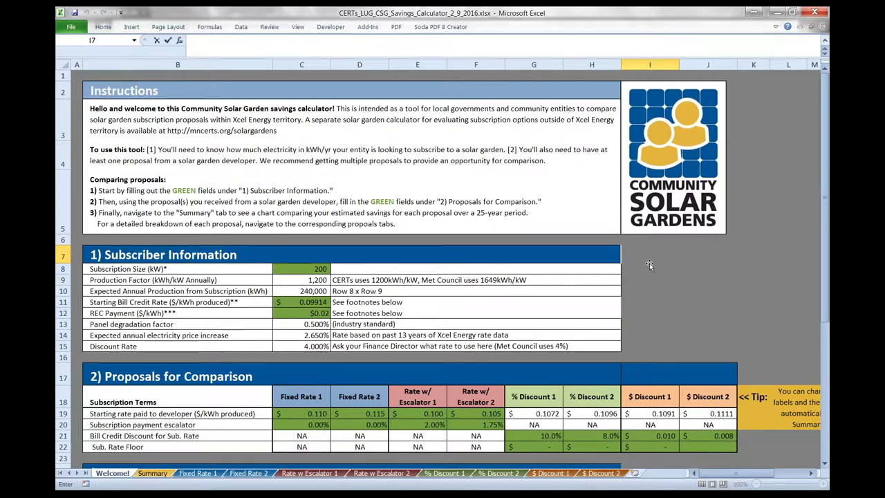
{"action": "scroll", "coordinate": [392, 291], "scroll_direction": "down", "scroll_amount": 1}
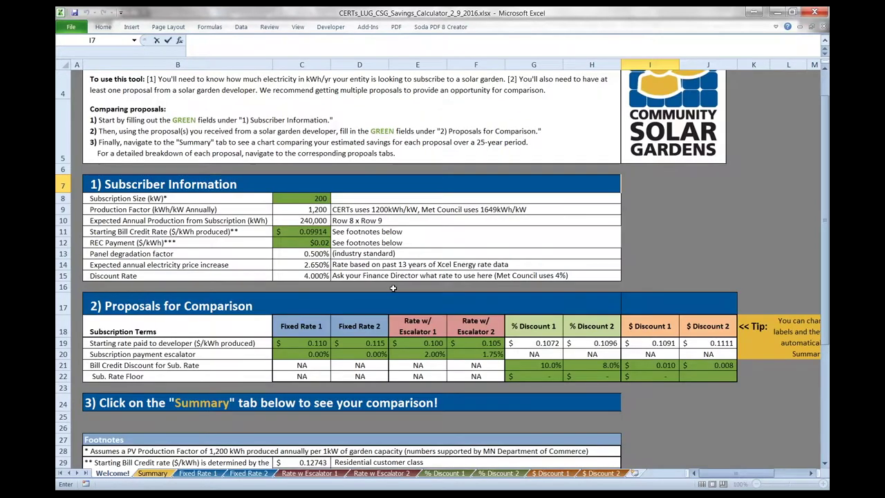
{"action": "left_click", "coordinate": [311, 198]}
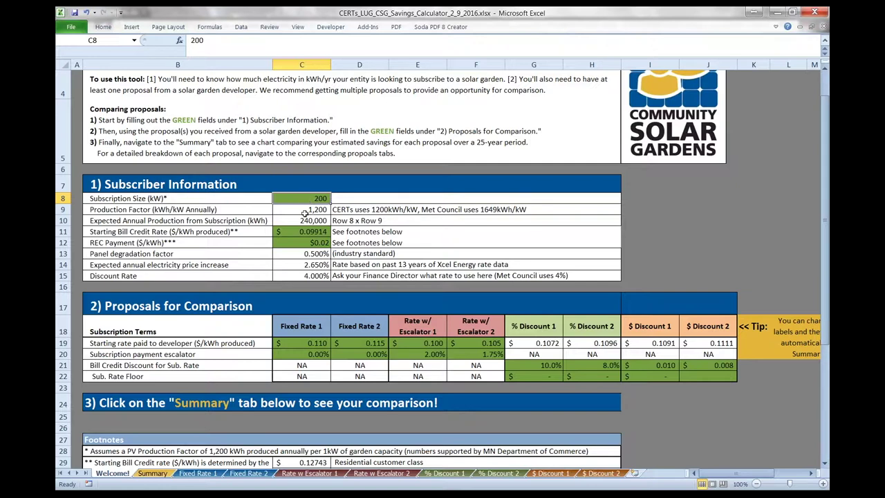
{"action": "scroll", "coordinate": [305, 213], "scroll_direction": "down", "scroll_amount": 1}
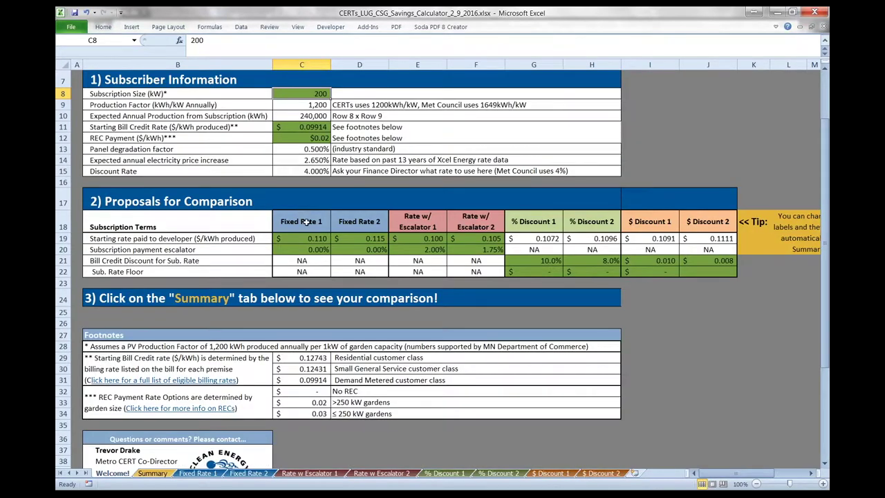
{"action": "scroll", "coordinate": [306, 221], "scroll_direction": "up", "scroll_amount": 1}
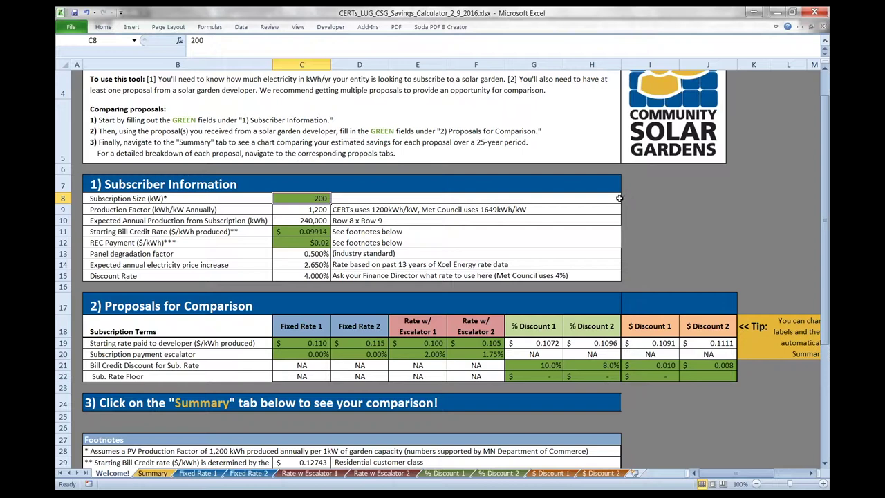
Set the annual Production Factor under Subscriber Information to the Met Council value of 1,649 kWh/kW.
{"action": "left_click", "coordinate": [321, 210]}
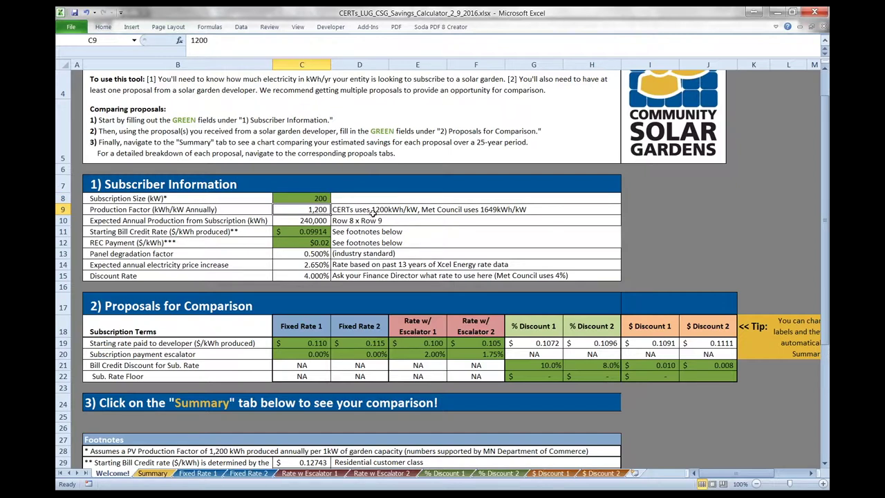
{"action": "type", "text": "1,649"}
{"action": "key", "text": "Return"}
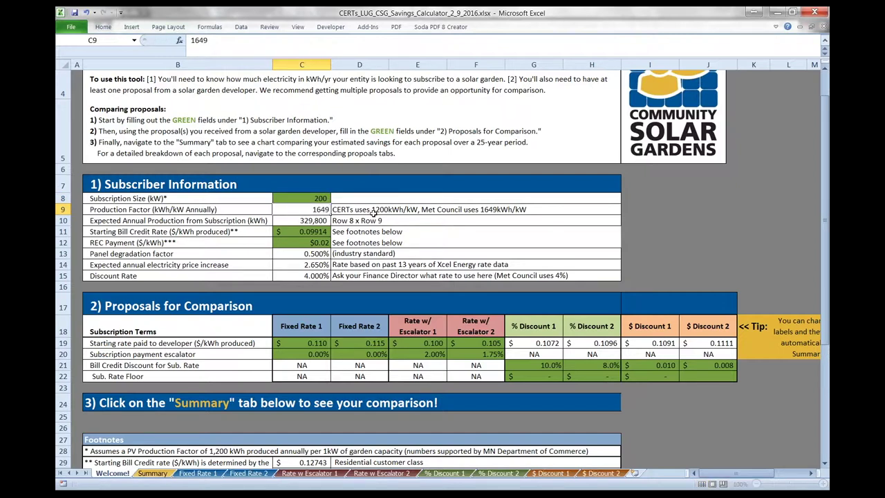
Examine how the expected annual production is calculated from the subscription size and the production factor.
{"action": "scroll", "coordinate": [379, 209], "scroll_direction": "up", "scroll_amount": 1}
{"action": "scroll", "coordinate": [352, 208], "scroll_direction": "down", "scroll_amount": 1}
{"action": "left_click", "coordinate": [320, 199]}
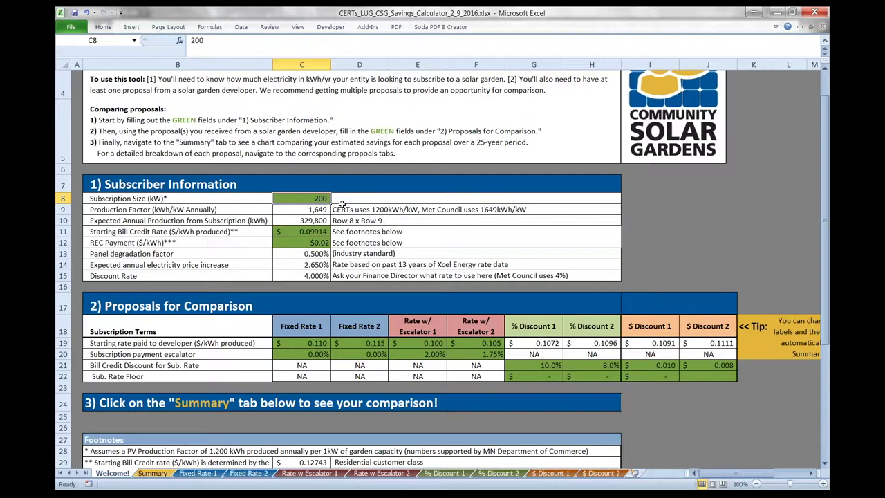
{"action": "left_click", "coordinate": [317, 220]}
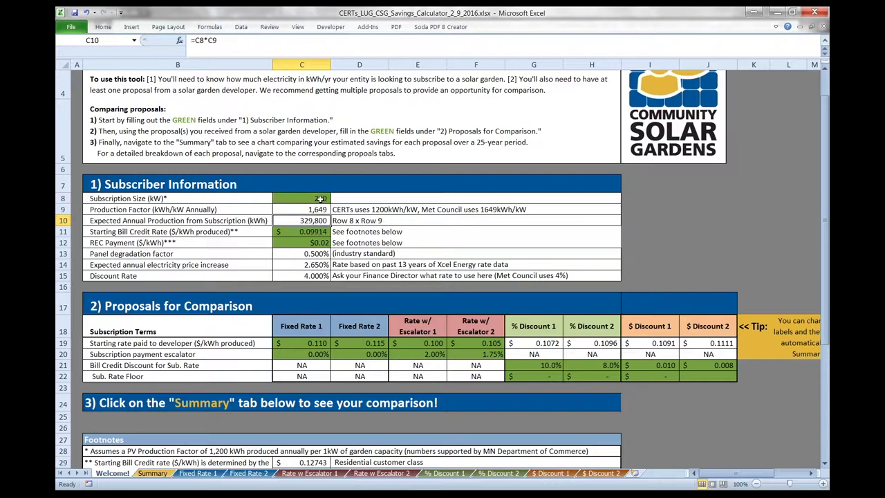
{"action": "left_click", "coordinate": [320, 199]}
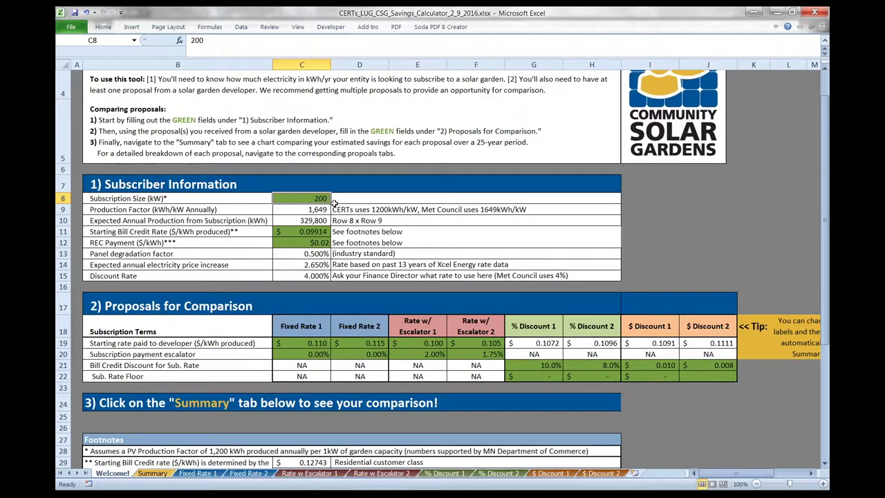
{"action": "key", "text": "Return"}
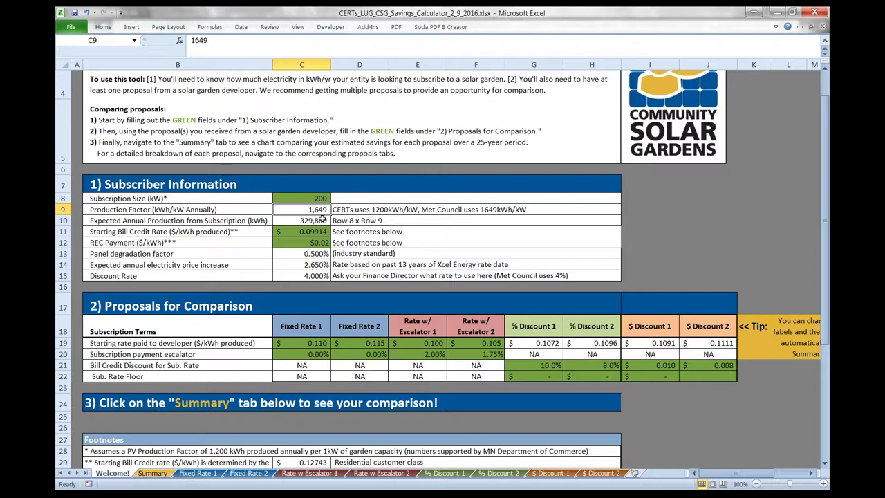
{"action": "left_click", "coordinate": [322, 220]}
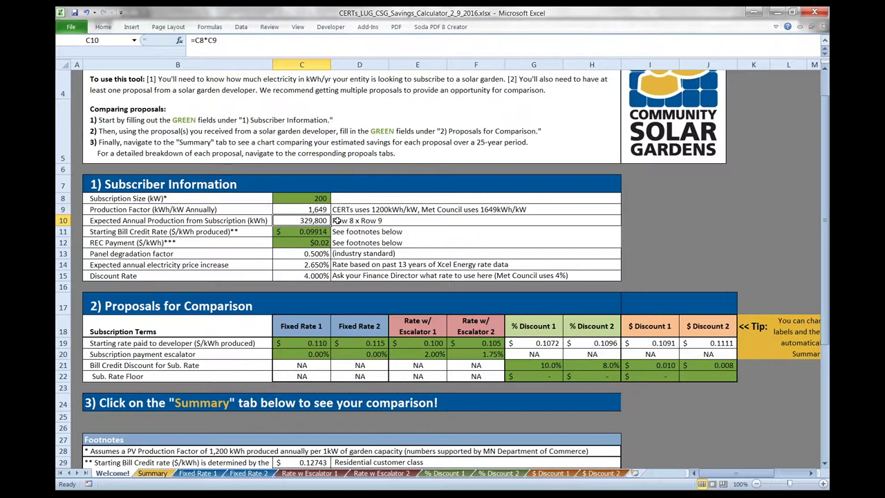
Examine the available choices for the Starting Bill Credit Rate without changing the selected rate.
{"action": "left_click", "coordinate": [315, 234]}
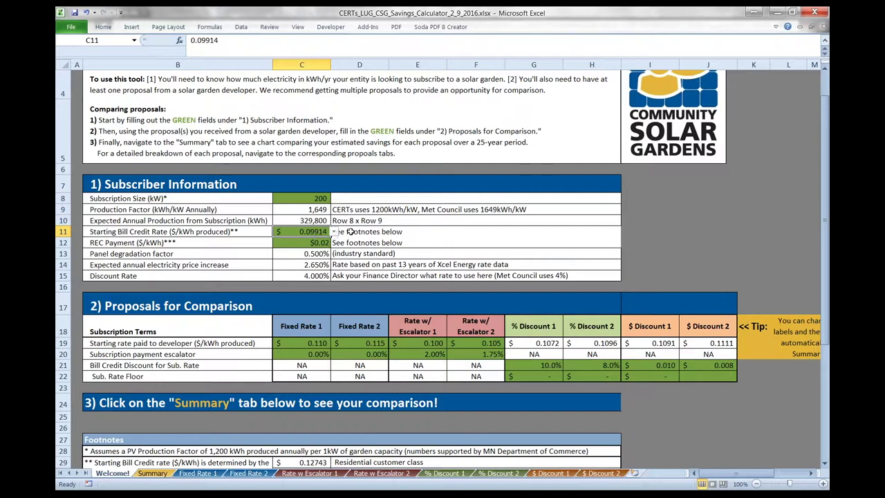
{"action": "left_click", "coordinate": [336, 233]}
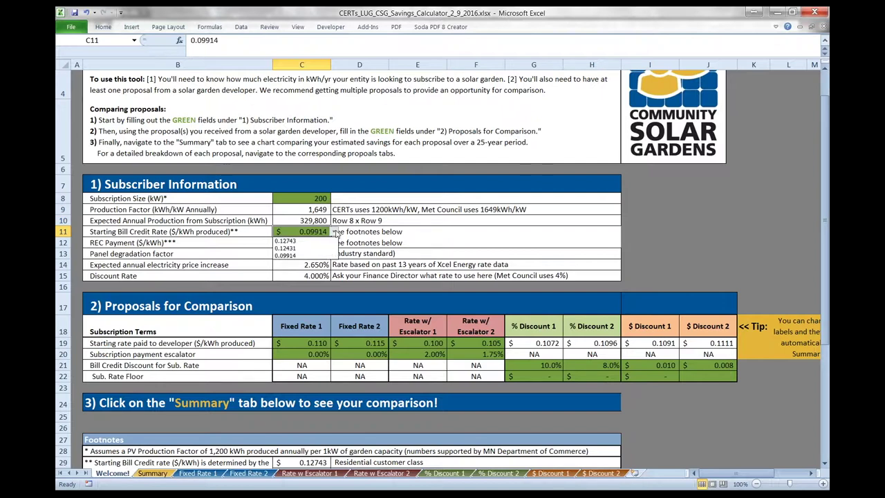
{"action": "key", "text": "Escape"}
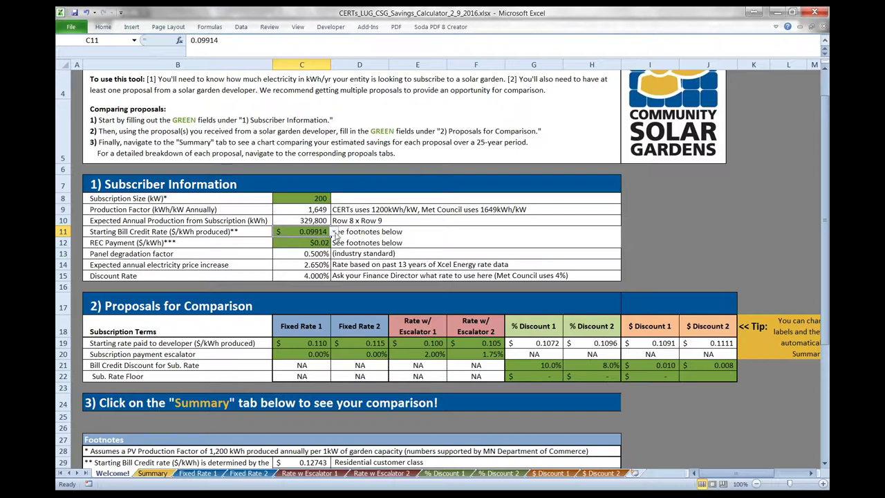
{"action": "left_click", "coordinate": [335, 233]}
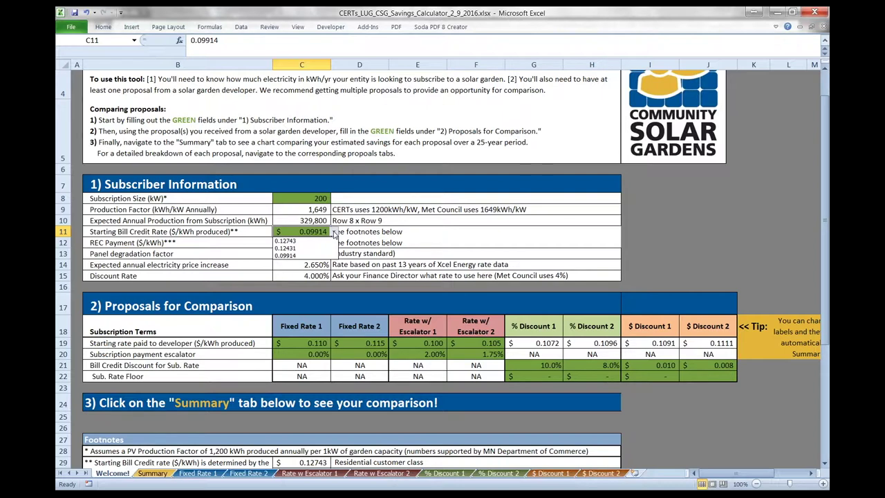
{"action": "left_click", "coordinate": [334, 234]}
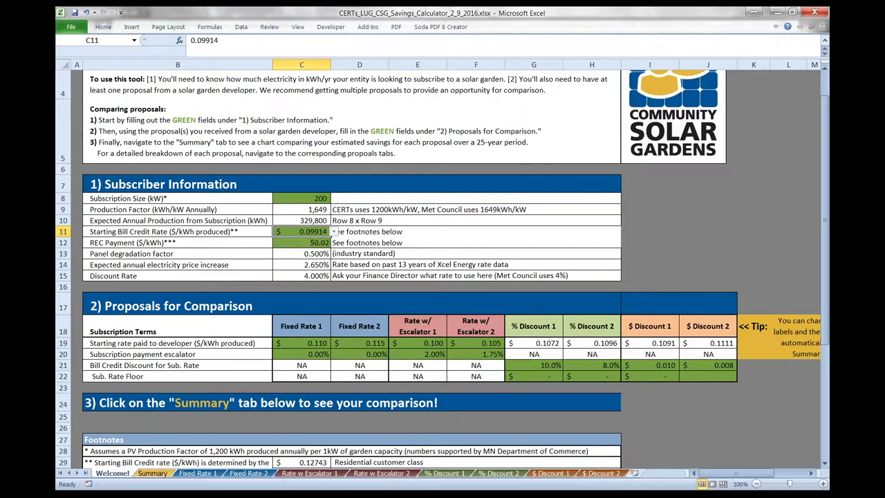
{"action": "left_click", "coordinate": [335, 234]}
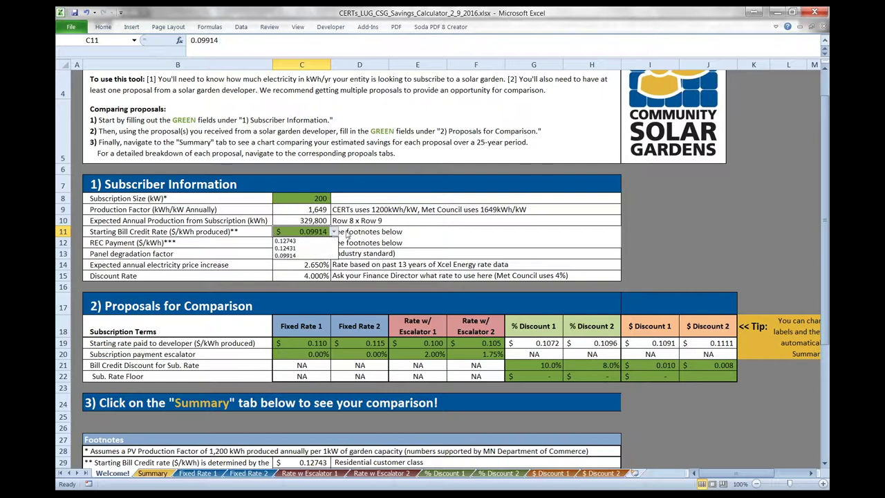
{"action": "left_click", "coordinate": [347, 234]}
Examine the available REC Payment choices and recheck the bill credit rate choices, keeping both current selections.
{"action": "left_click", "coordinate": [316, 242]}
{"action": "left_click", "coordinate": [335, 244]}
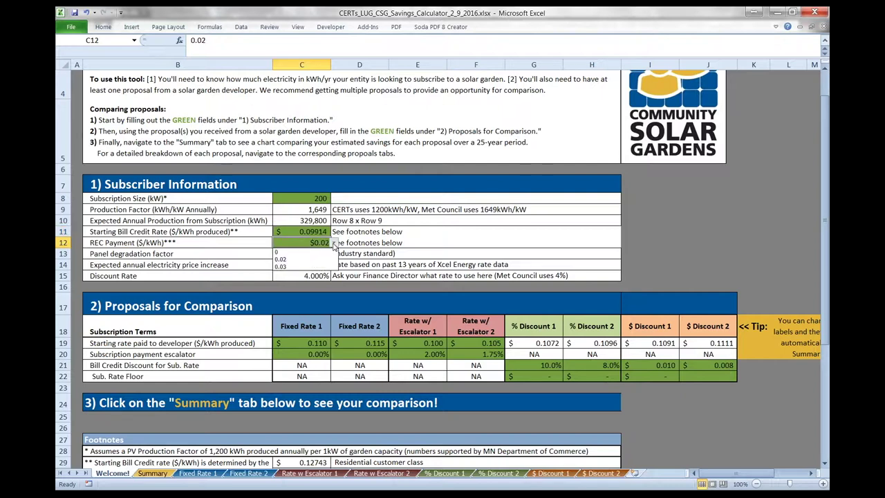
{"action": "left_click", "coordinate": [335, 245]}
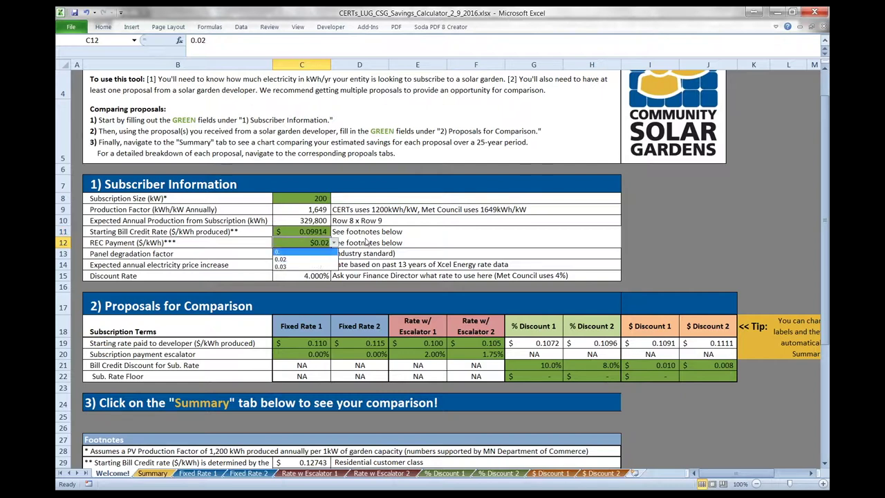
{"action": "left_click", "coordinate": [319, 232]}
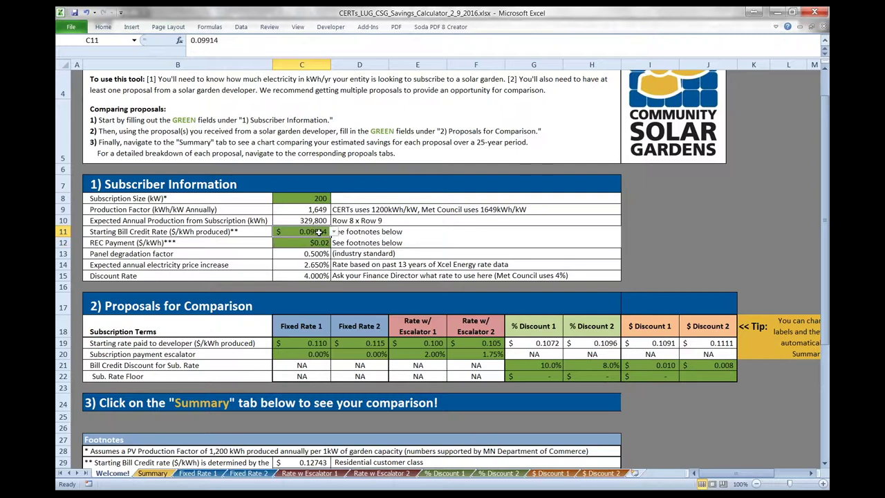
{"action": "left_click", "coordinate": [335, 233]}
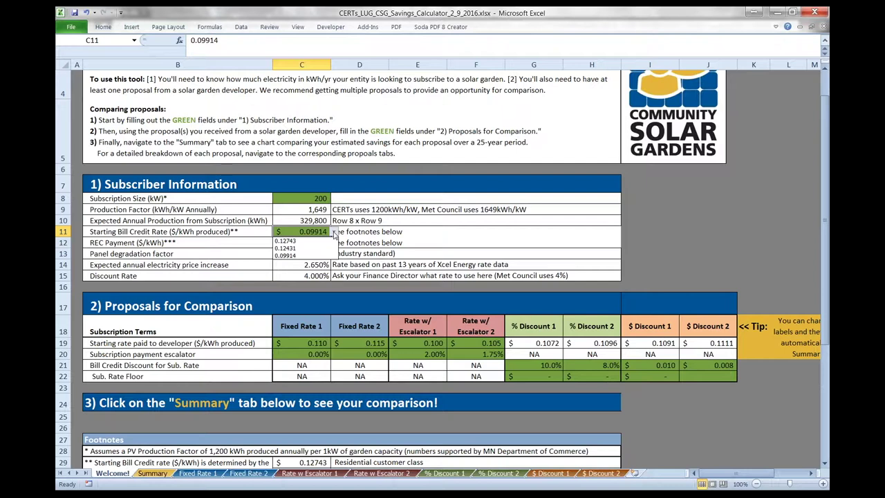
{"action": "left_click", "coordinate": [366, 237]}
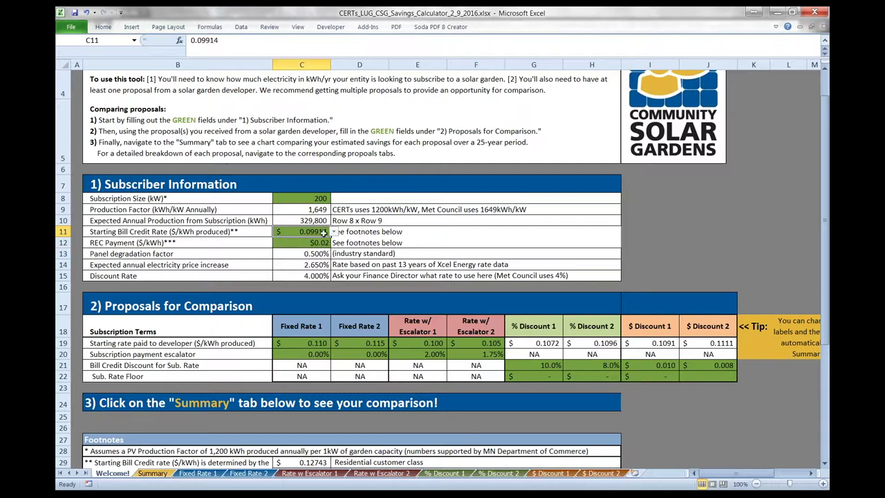
Review the subscriber assumptions from panel degradation to discount rate, and recheck the green subscription size, bill credit and REC payment fields.
{"action": "left_click", "coordinate": [317, 255]}
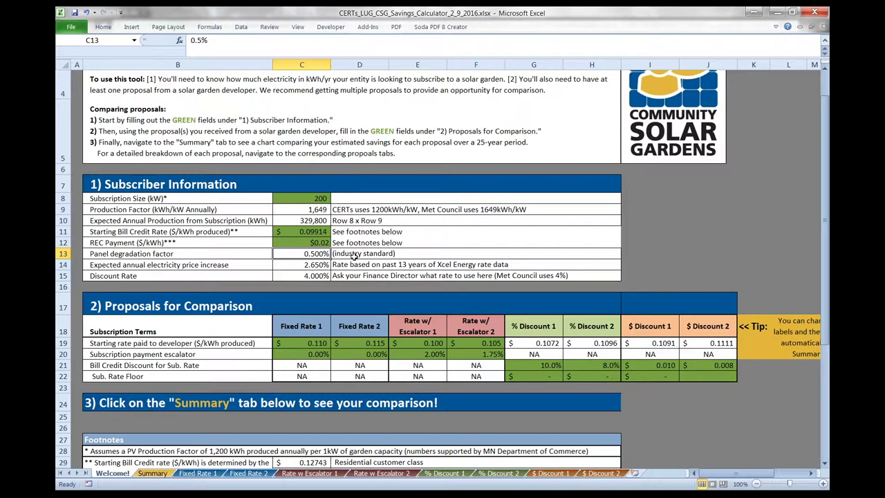
{"action": "left_click", "coordinate": [311, 266]}
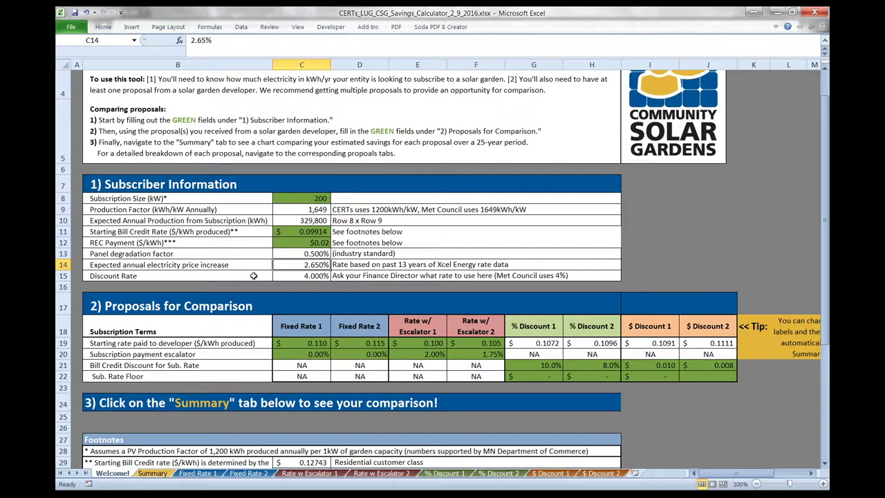
{"action": "left_click", "coordinate": [368, 277]}
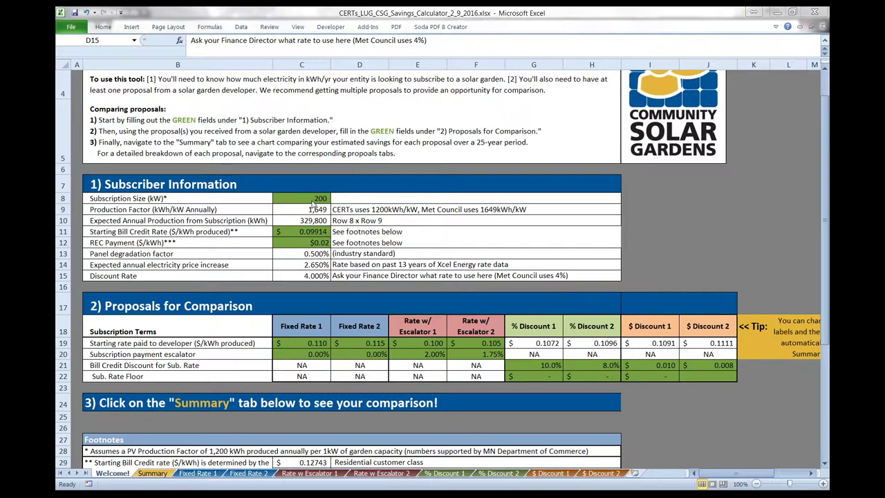
{"action": "left_click", "coordinate": [307, 199]}
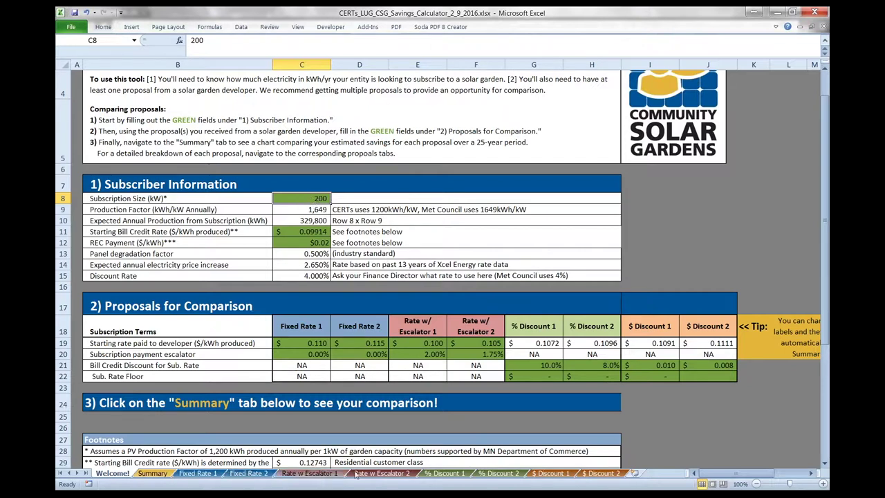
{"action": "left_click", "coordinate": [314, 232]}
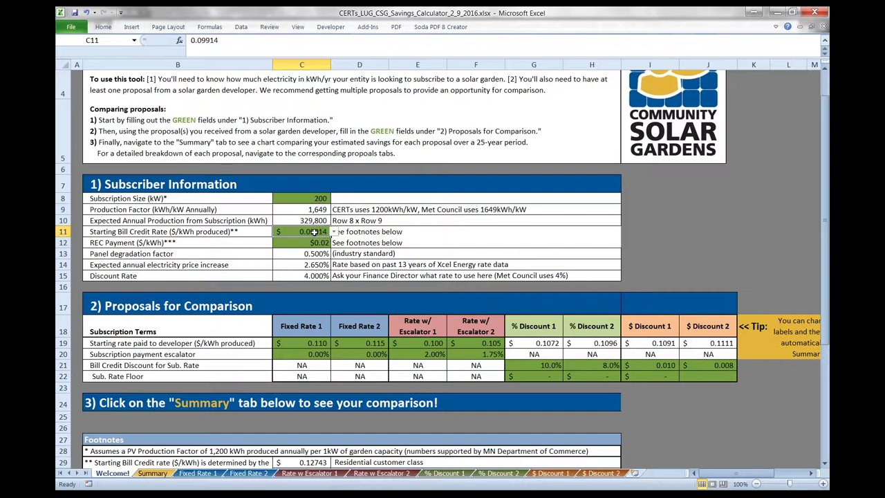
{"action": "left_click", "coordinate": [321, 243]}
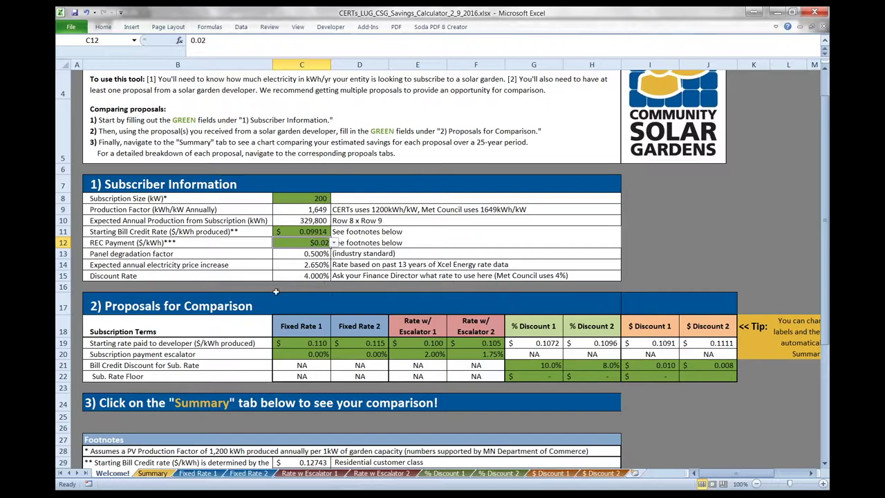
Examine the fixed-rate and escalator proposals' starting rates and payment escalators, and the bill credit discount of % Discount 1.
{"action": "scroll", "coordinate": [296, 284], "scroll_direction": "down", "scroll_amount": 1}
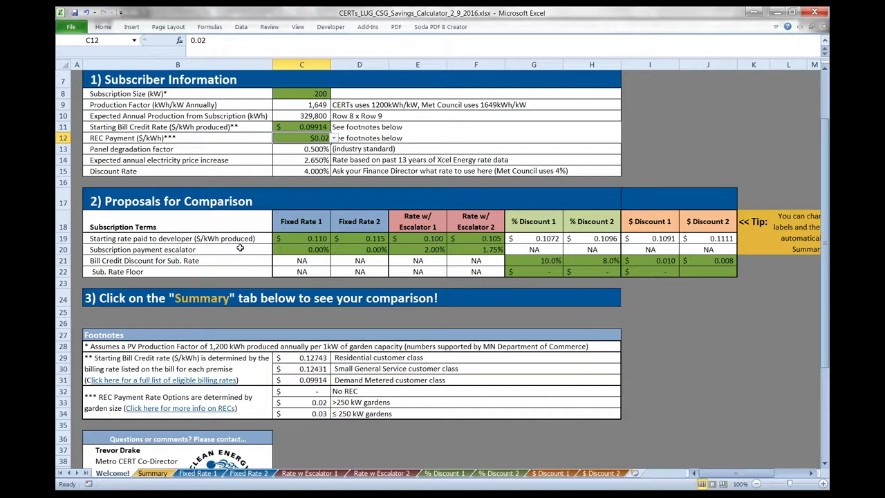
{"action": "left_click", "coordinate": [323, 239]}
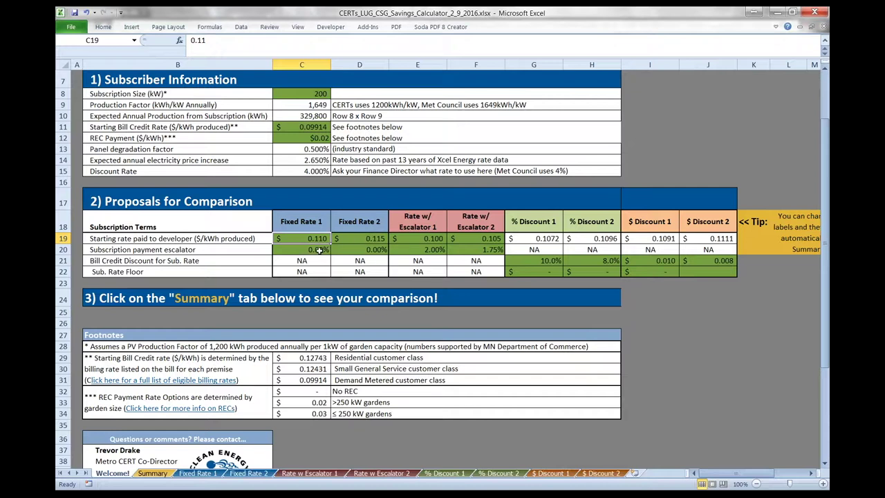
{"action": "left_click_drag", "start_coordinate": [329, 250], "coordinate": [346, 249]}
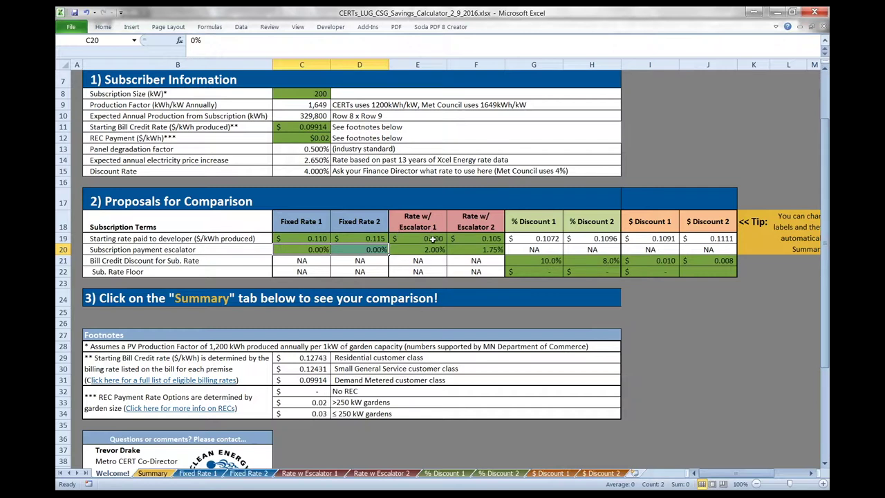
{"action": "left_click_drag", "start_coordinate": [427, 250], "coordinate": [463, 249]}
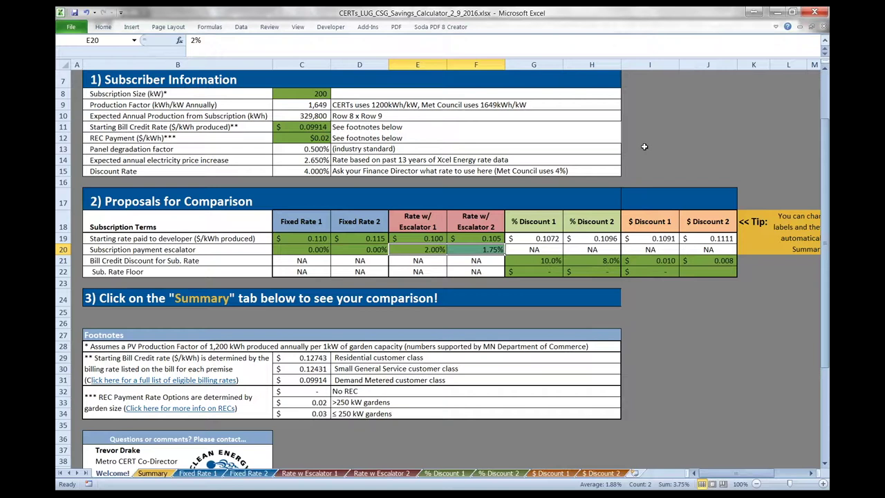
{"action": "left_click", "coordinate": [547, 262]}
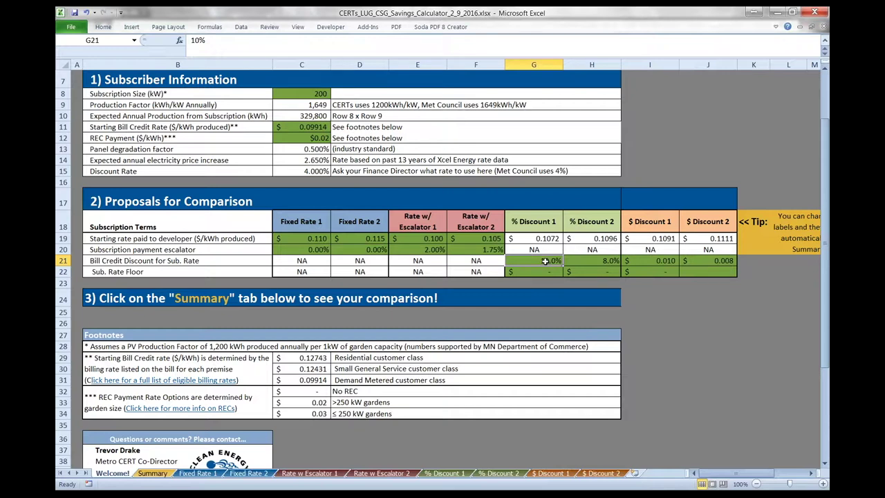
Examine the bill credit discounts of % Discount 2 and both $ Discount proposals, and the starting rate formulas of the $ Discount proposals.
{"action": "left_click", "coordinate": [594, 260]}
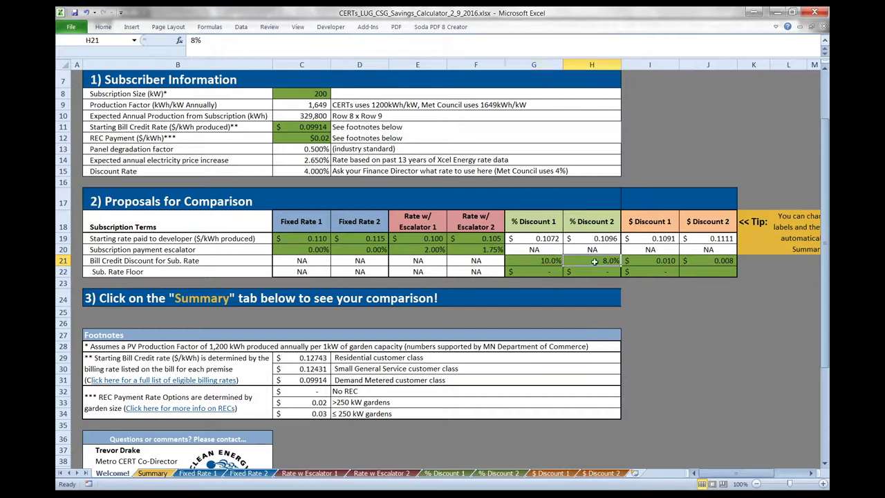
{"action": "left_click", "coordinate": [651, 260]}
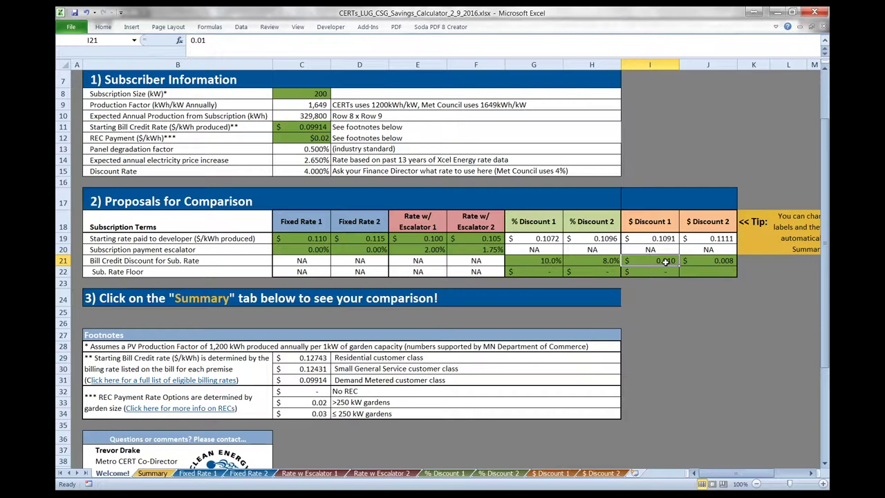
{"action": "left_click", "coordinate": [718, 261]}
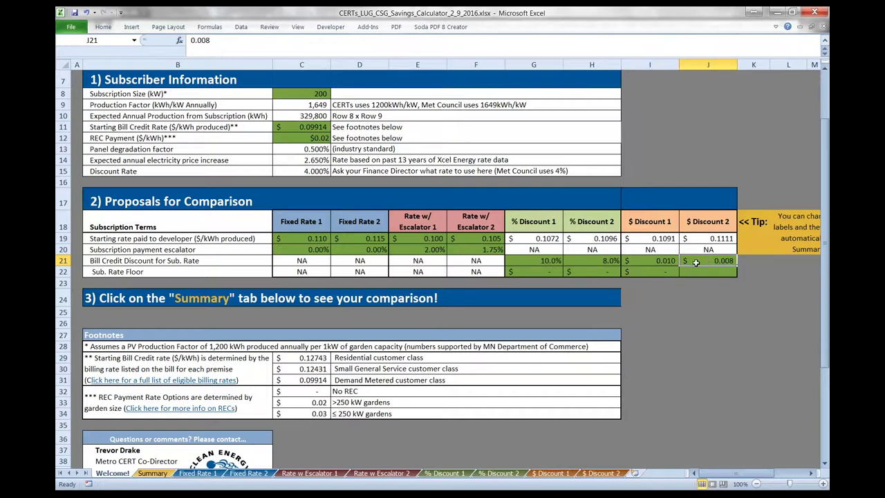
{"action": "left_click", "coordinate": [653, 240]}
{"action": "left_click", "coordinate": [704, 241]}
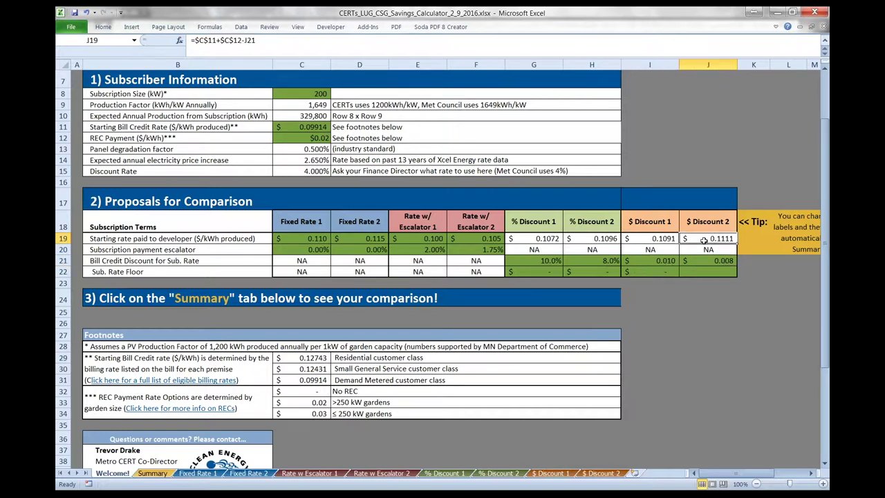
{"action": "left_click", "coordinate": [668, 261]}
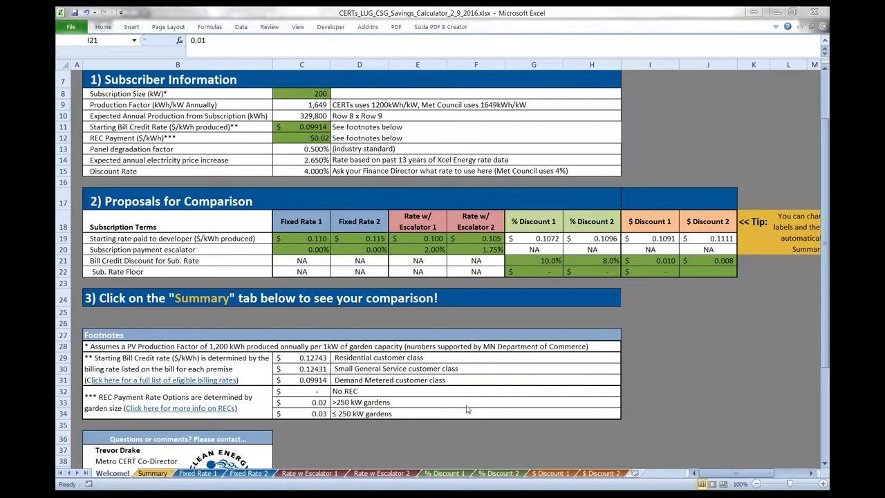
Set the subscription size on the Fixed Rate 1 sheet to 600 kW.
{"action": "left_click", "coordinate": [200, 476]}
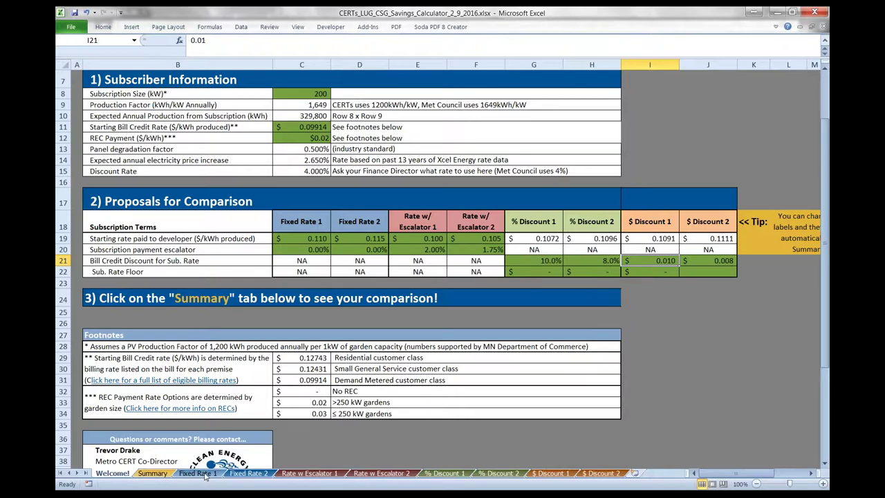
{"action": "left_click", "coordinate": [200, 474]}
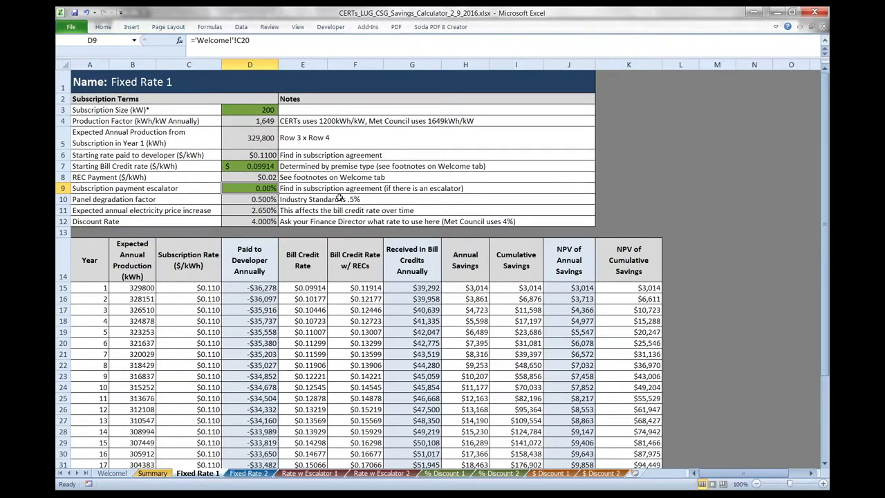
{"action": "left_click", "coordinate": [255, 110]}
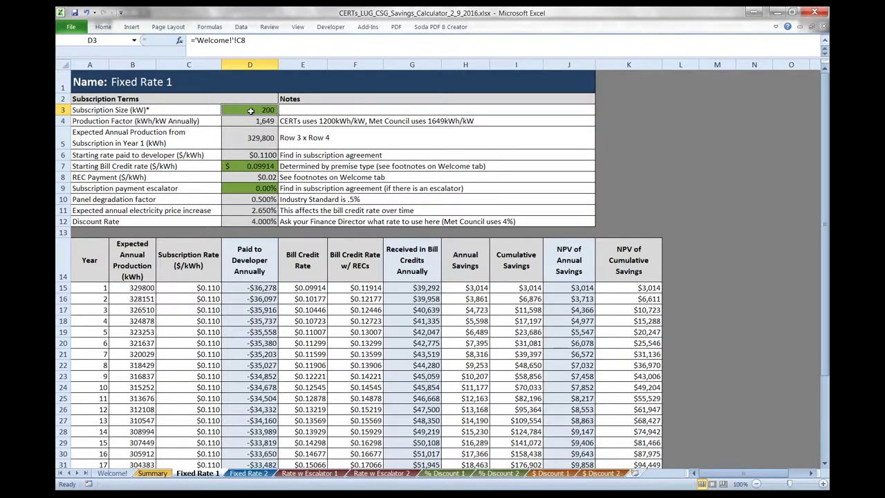
{"action": "type", "text": "60"}
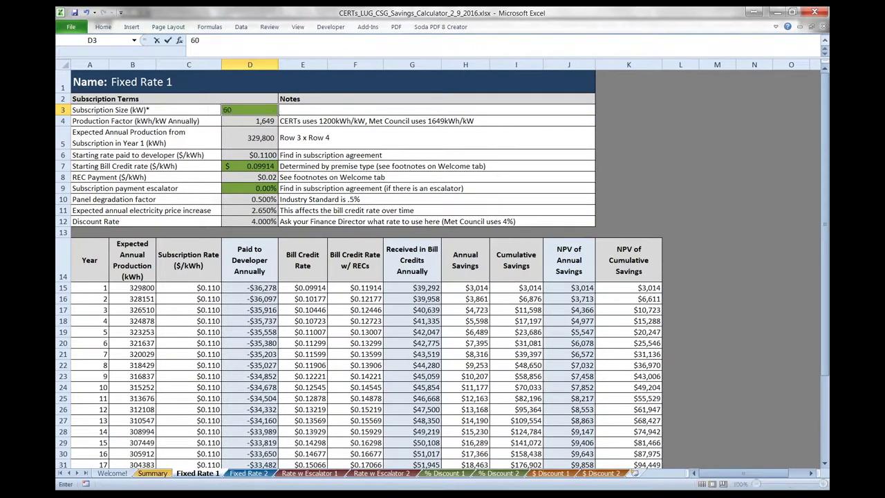
{"action": "key", "text": "Return"}
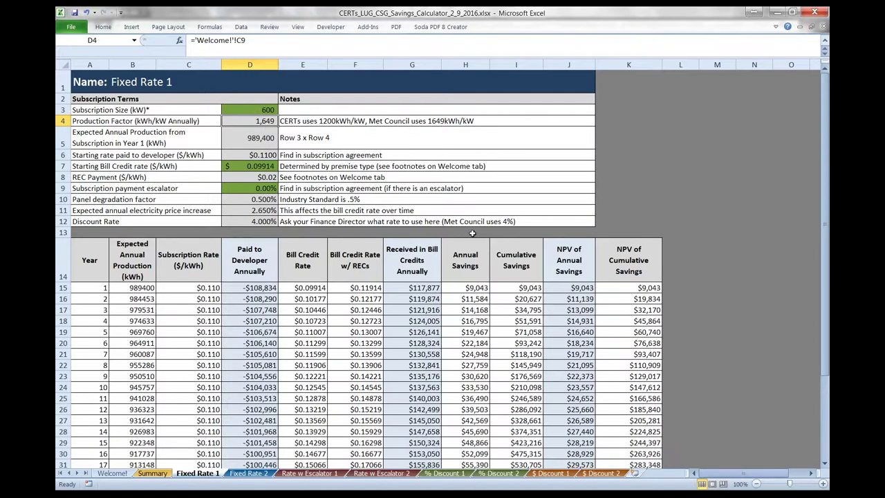
Check the name cell on the Fixed Rate 1 sheet and rename that proposal's label on the Welcome! sheet as Developer 1.
{"action": "left_click", "coordinate": [131, 82]}
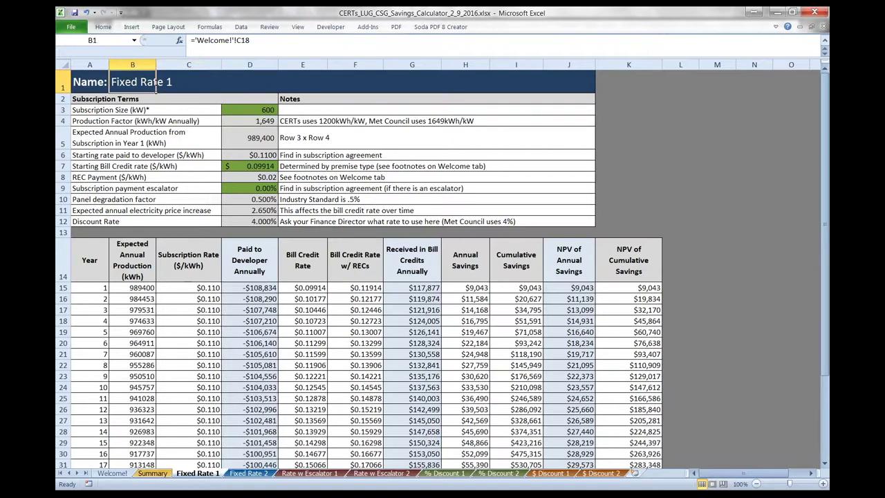
{"action": "left_click", "coordinate": [118, 476]}
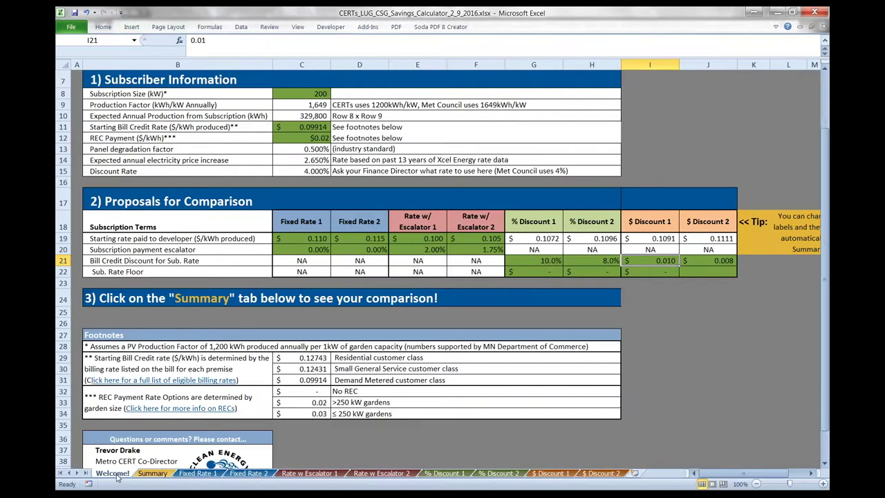
{"action": "left_click", "coordinate": [299, 222]}
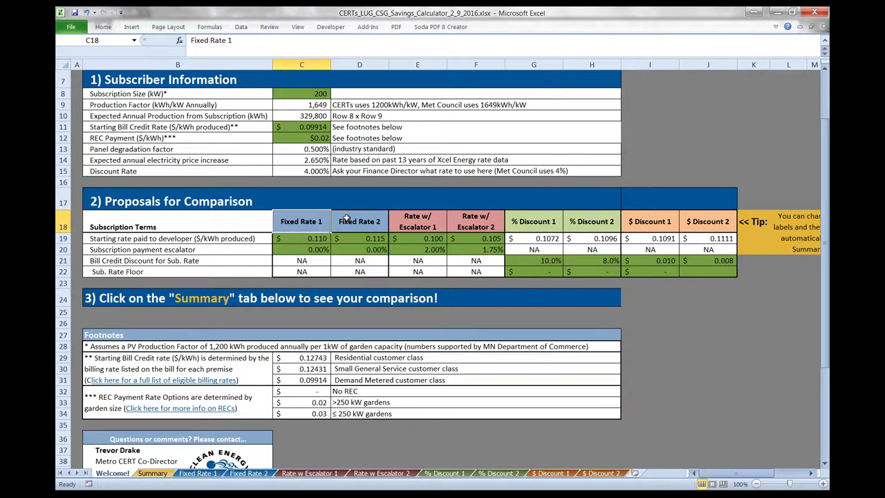
{"action": "type", "text": "Deve"}
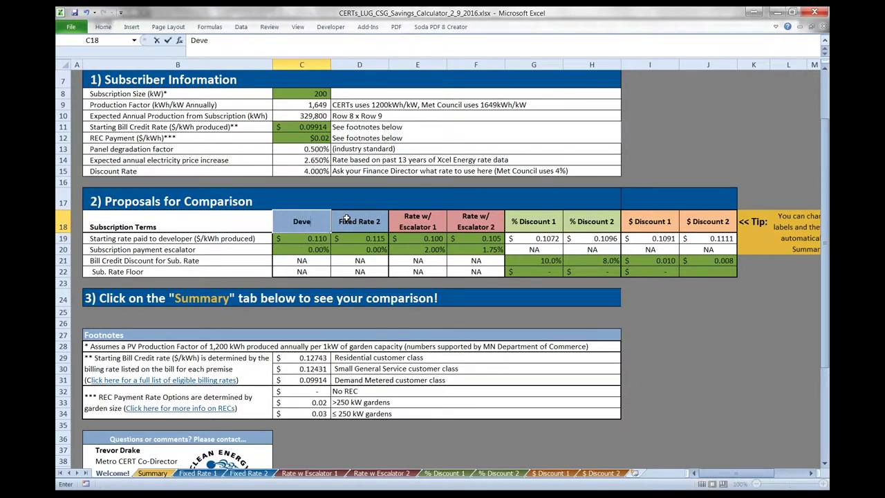
{"action": "type", "text": "loper 1"}
{"action": "key", "text": "Return"}
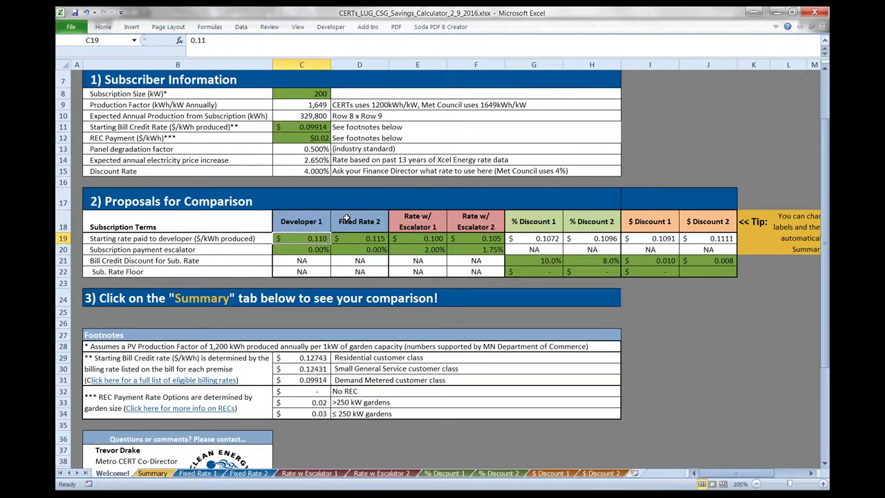
Check the name and subscription size on the Fixed Rate 1 sheet, and review the first two proposal labels on the Welcome! sheet.
{"action": "left_click", "coordinate": [207, 474]}
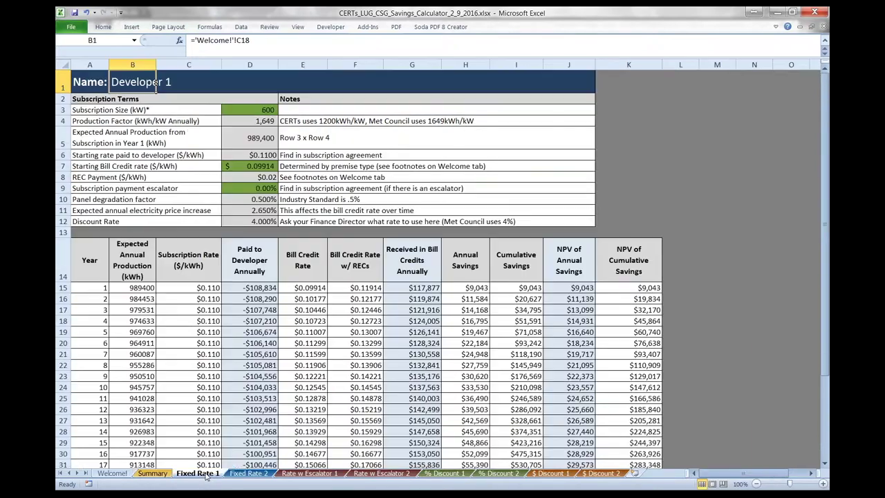
{"action": "left_click", "coordinate": [261, 111]}
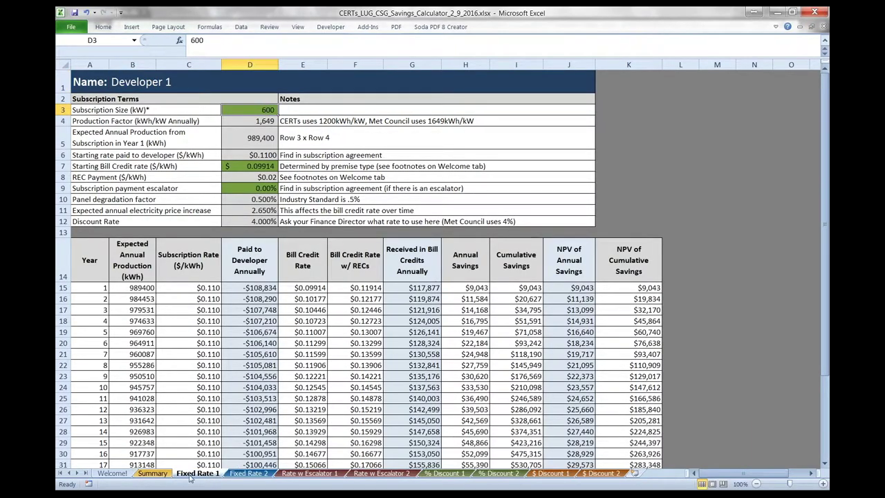
{"action": "left_click", "coordinate": [113, 474]}
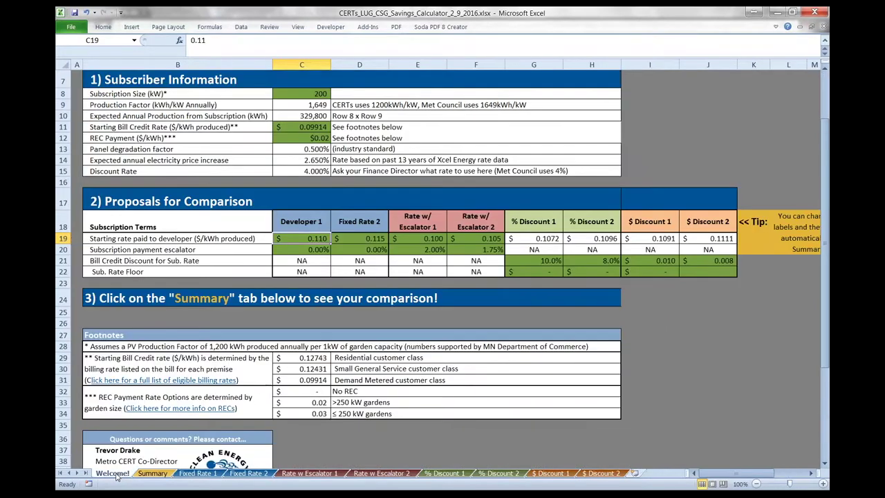
{"action": "left_click", "coordinate": [363, 221]}
{"action": "left_click", "coordinate": [298, 226]}
Set the subscription size on the Fixed Rate 2 sheet to 0 kW.
{"action": "left_click", "coordinate": [243, 474]}
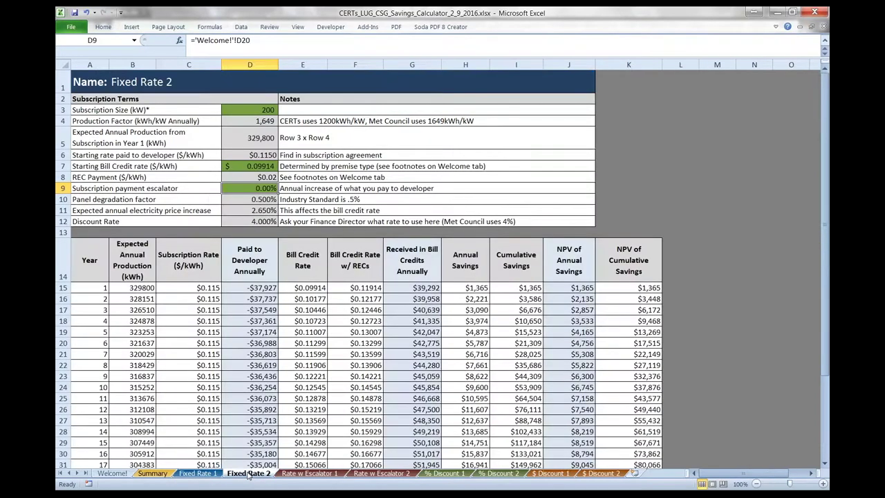
{"action": "left_click", "coordinate": [265, 110]}
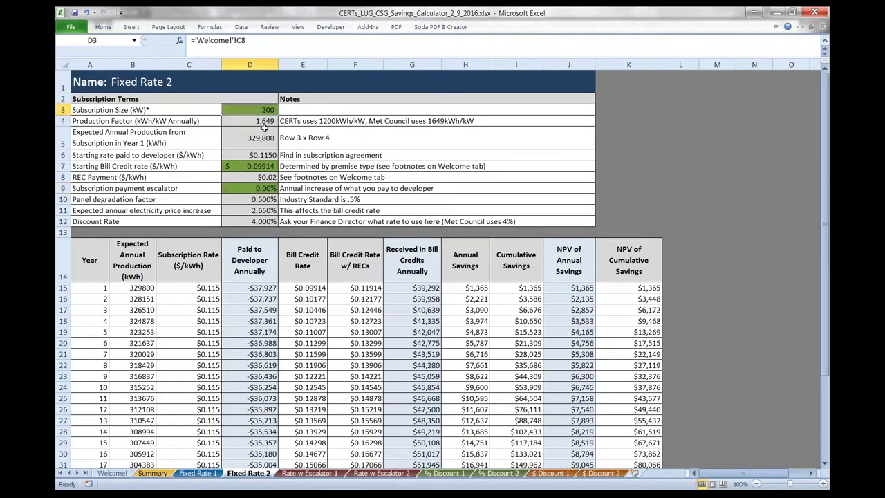
{"action": "type", "text": "0"}
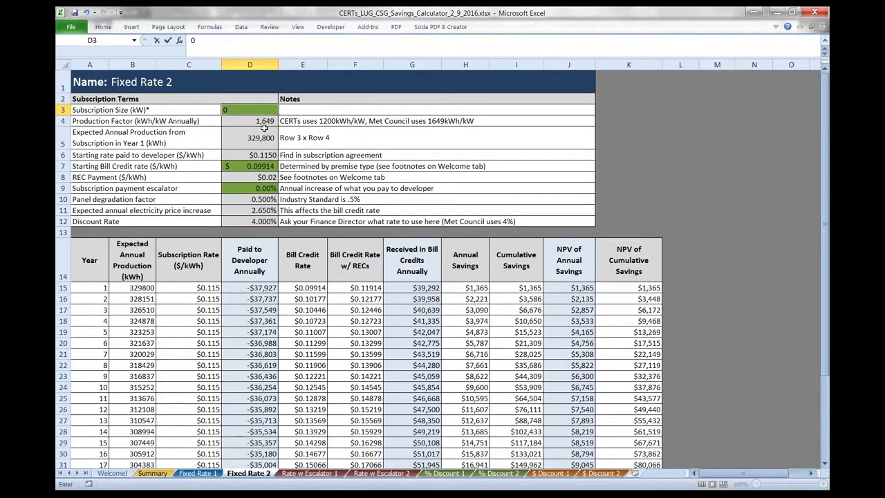
{"action": "key", "text": "Return"}
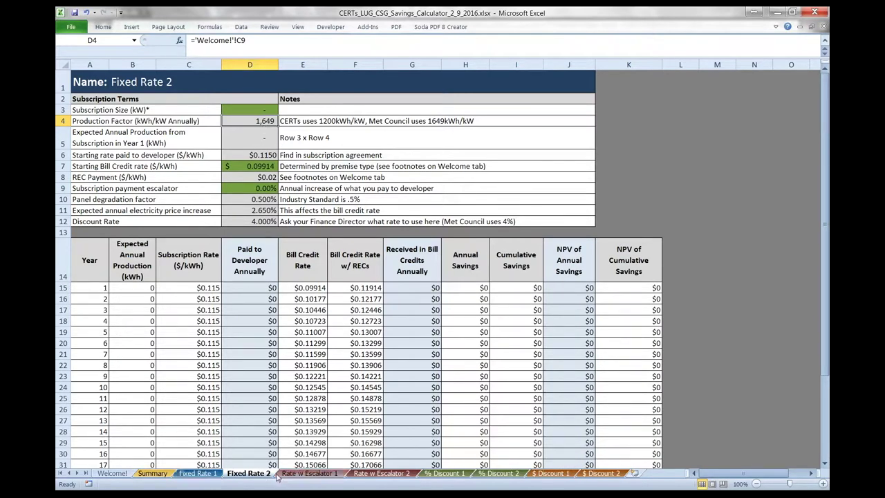
Set the subscription size on the Rate w Escalator 1 sheet to 1000 kW.
{"action": "left_click", "coordinate": [300, 476]}
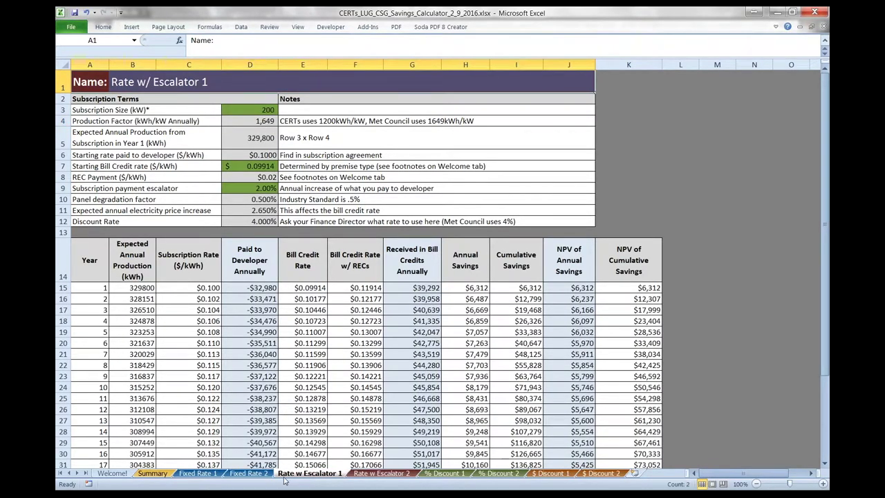
{"action": "left_click", "coordinate": [267, 109]}
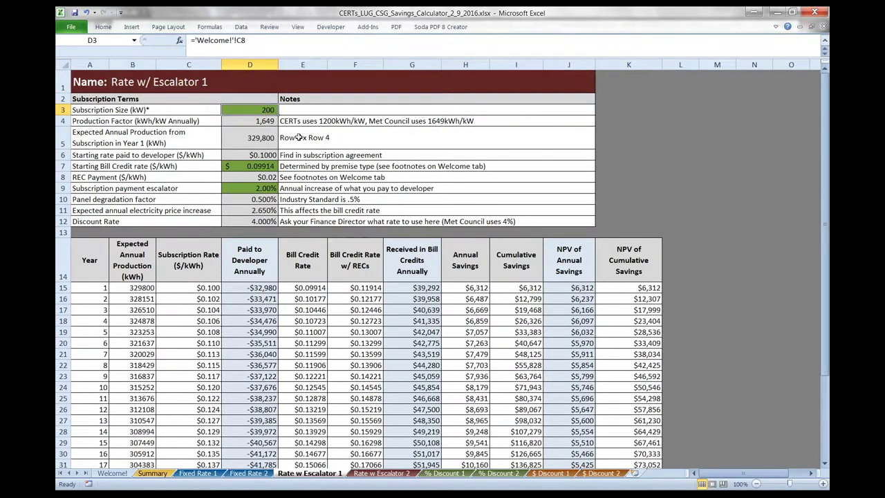
{"action": "type", "text": "1000"}
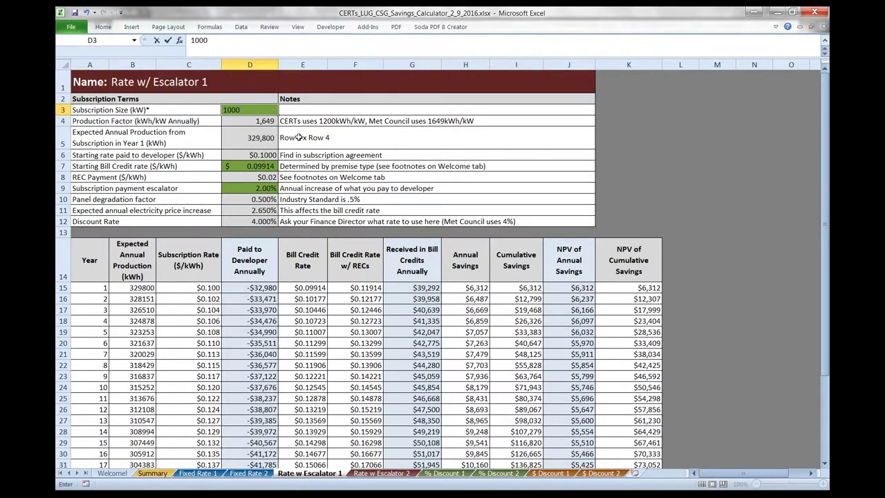
{"action": "key", "text": "Return"}
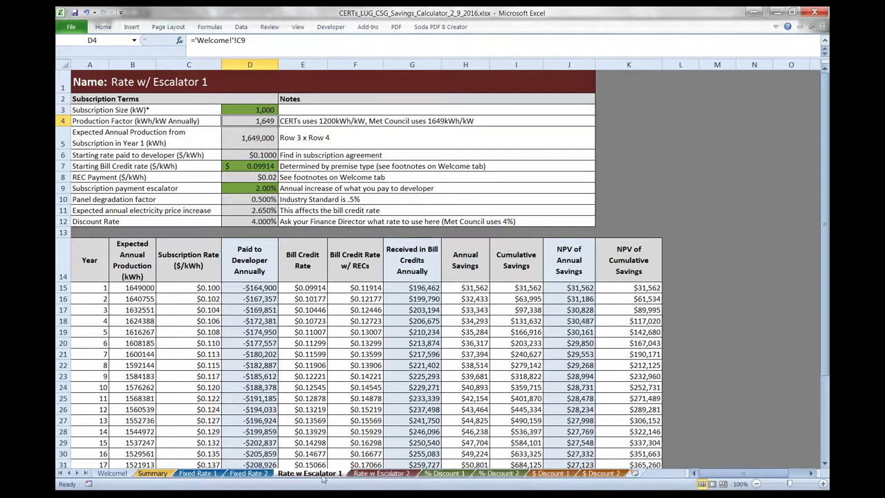
Examine the starting bill credit rate and its note on the Rate w Escalator 1 sheet, glancing at the Rate w Escalator 2 sheet.
{"action": "left_click", "coordinate": [249, 166]}
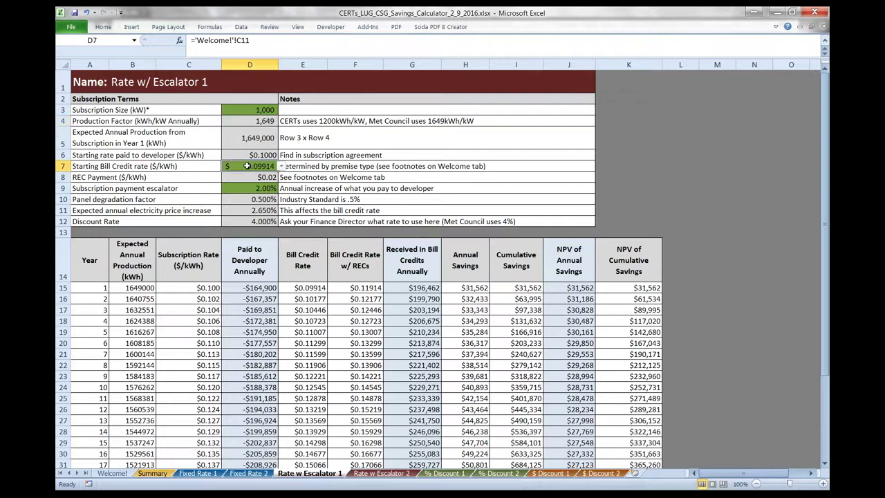
{"action": "left_click", "coordinate": [309, 166]}
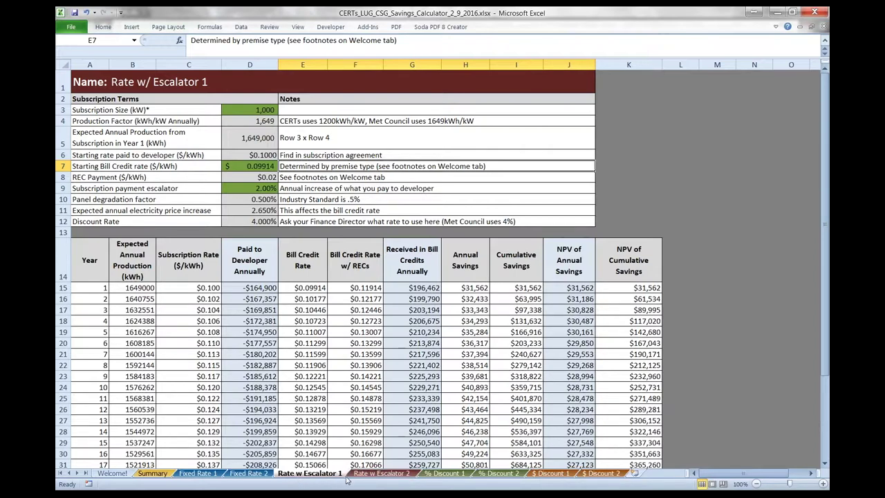
{"action": "left_click", "coordinate": [377, 476]}
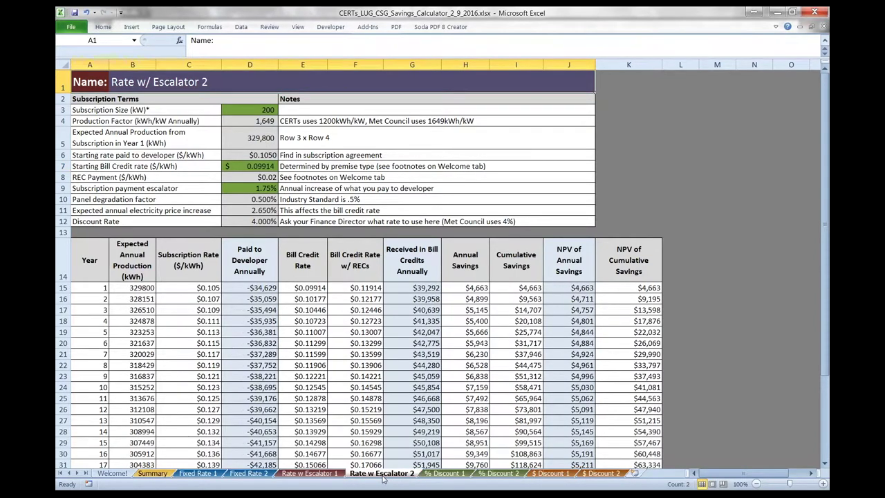
{"action": "left_click", "coordinate": [318, 476]}
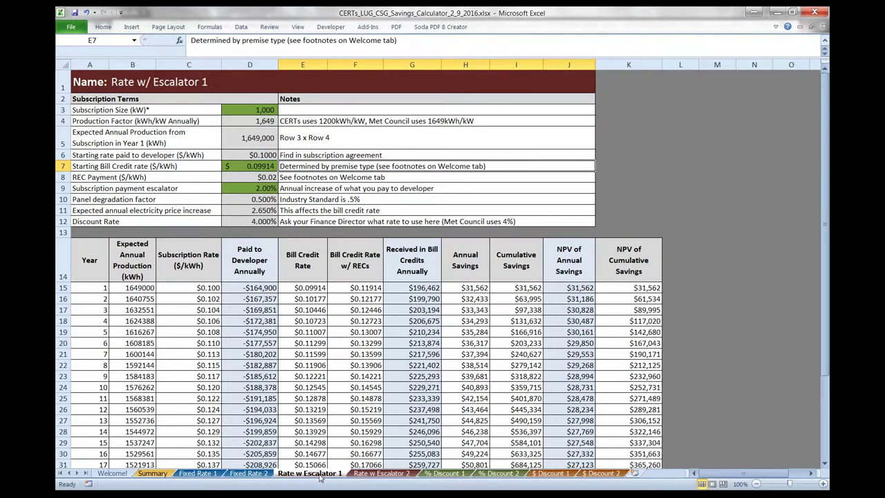
{"action": "left_click", "coordinate": [266, 167]}
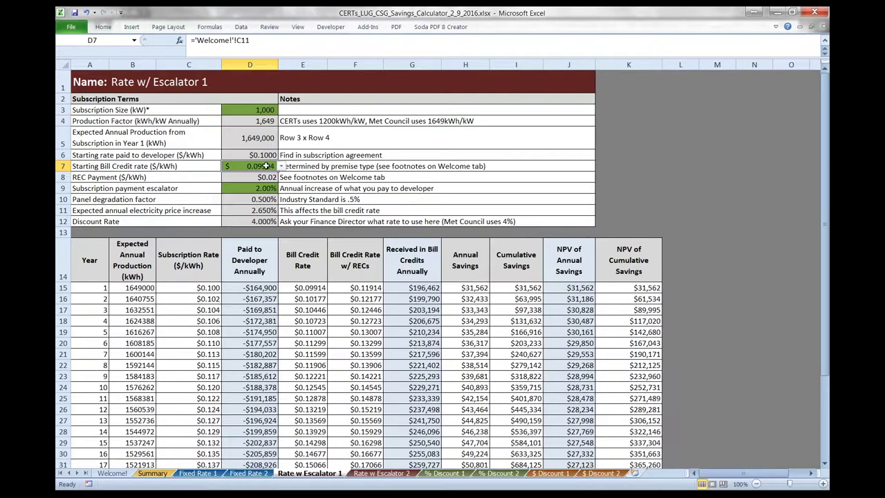
Set the subscription size on the Rate w Escalator 2 sheet to 400 kW.
{"action": "left_click", "coordinate": [377, 474]}
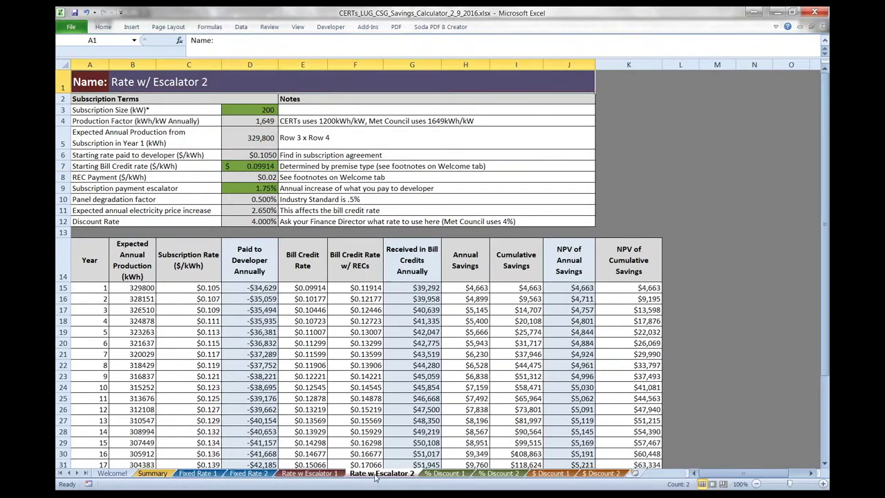
{"action": "left_click", "coordinate": [269, 109]}
{"action": "type", "text": "4"}
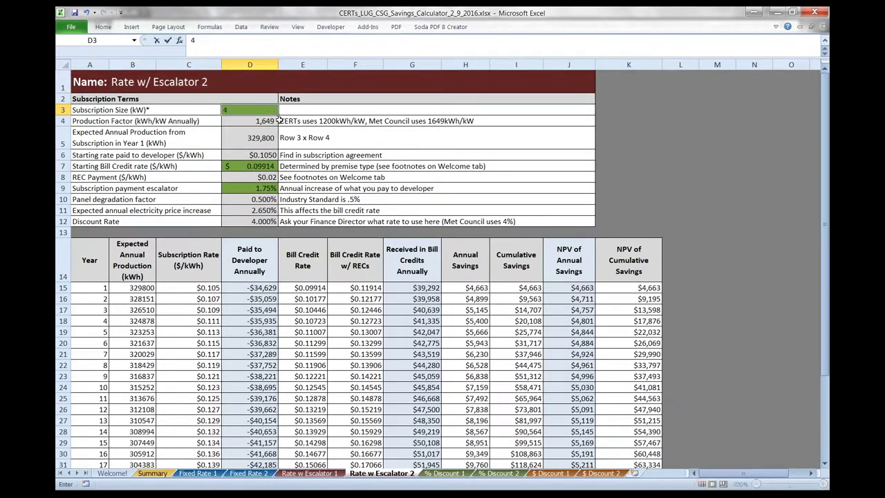
{"action": "type", "text": "00"}
{"action": "key", "text": "Return"}
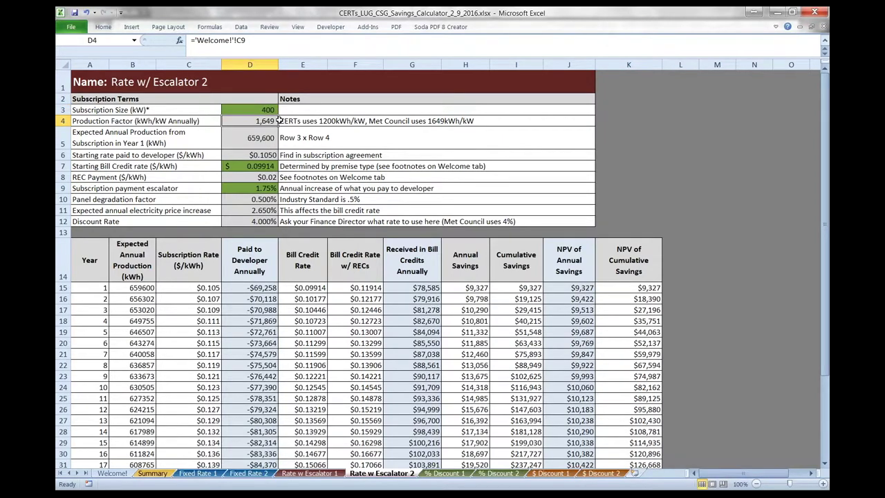
Set the starting bill credit rate on the Rate w Escalator 2 sheet to $0.12431.
{"action": "left_click", "coordinate": [272, 167]}
{"action": "left_click", "coordinate": [282, 167]}
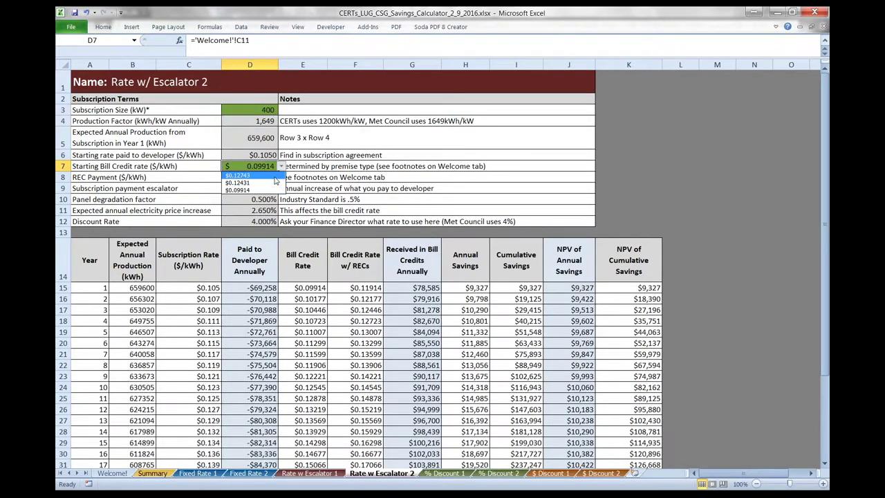
{"action": "left_click", "coordinate": [274, 184]}
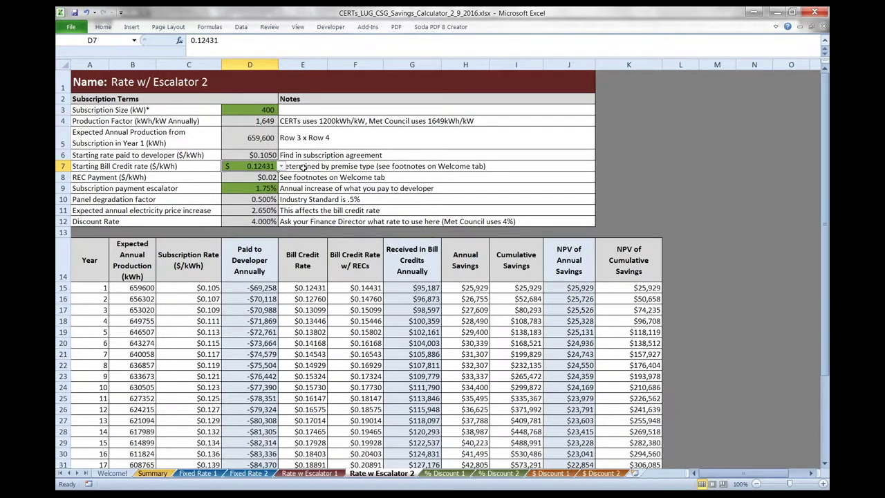
{"action": "left_click", "coordinate": [301, 167]}
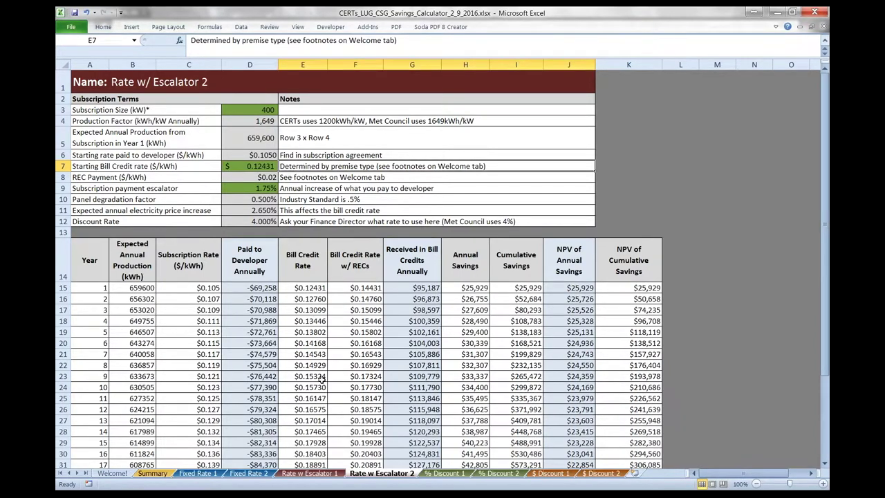
Set the subscription size on the % Discount 1 sheet to 0 kW.
{"action": "left_click", "coordinate": [442, 474]}
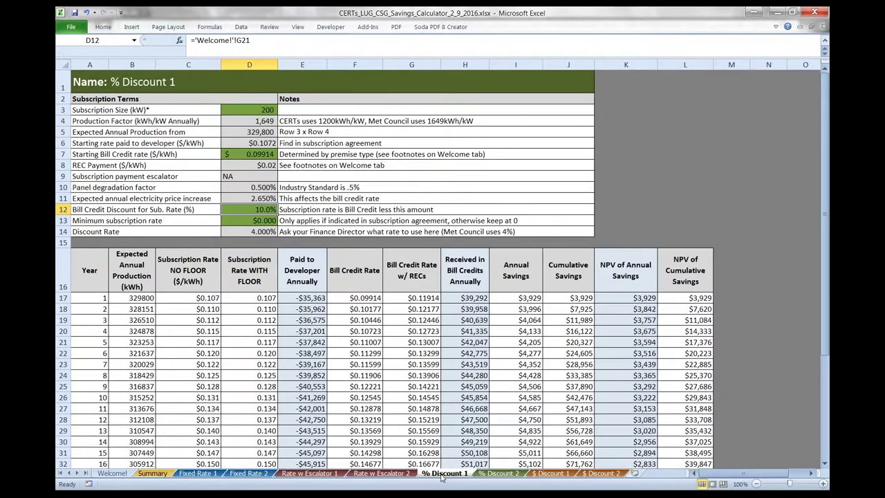
{"action": "left_click", "coordinate": [266, 110]}
{"action": "type", "text": "0"}
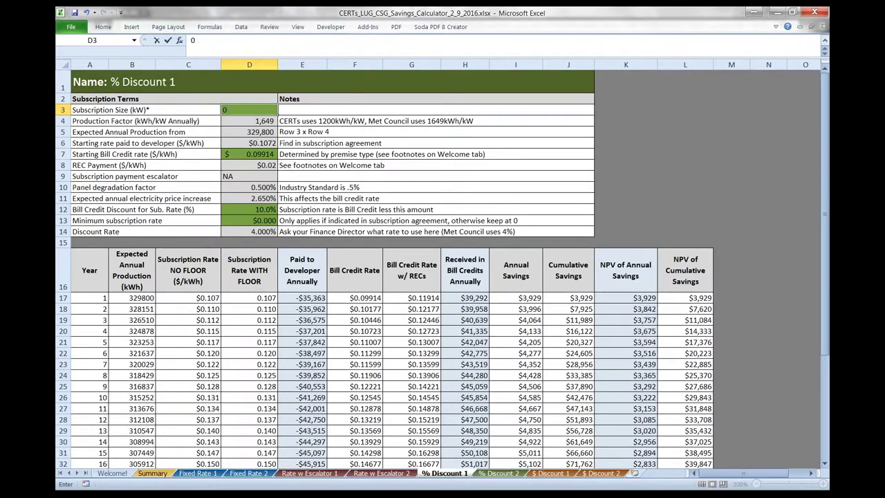
{"action": "key", "text": "Return"}
Set the subscription size on the % Discount 2 sheet to 0 kW.
{"action": "left_click", "coordinate": [496, 474]}
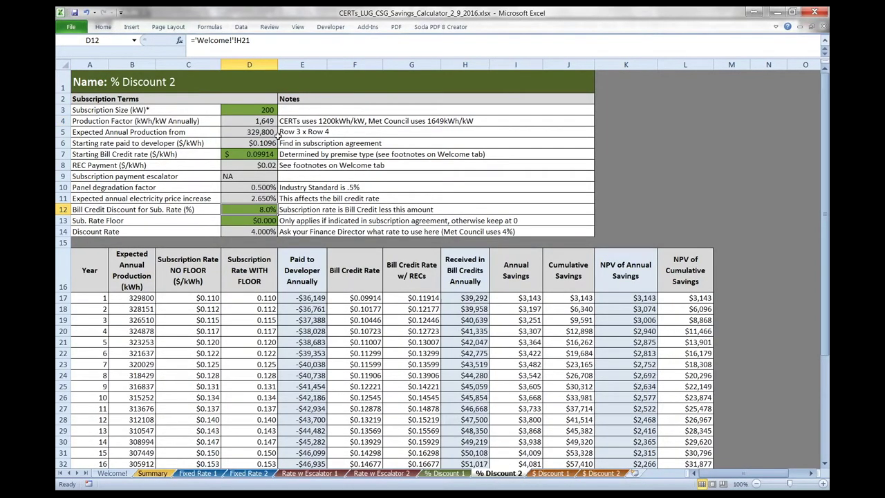
{"action": "left_click", "coordinate": [265, 113]}
{"action": "type", "text": "0"}
{"action": "key", "text": "Return"}
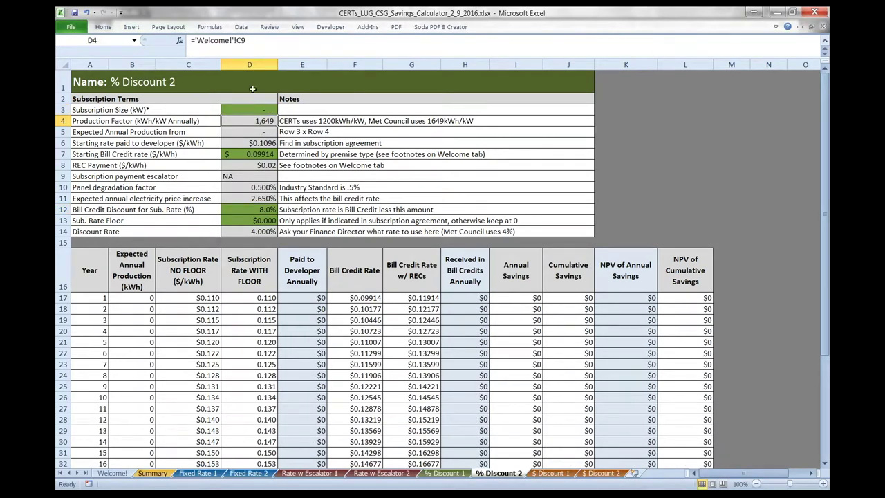
Check the subscription size on the $ Discount 1 sheet and set the one on the $ Discount 2 sheet to 0 kW.
{"action": "left_click", "coordinate": [551, 473]}
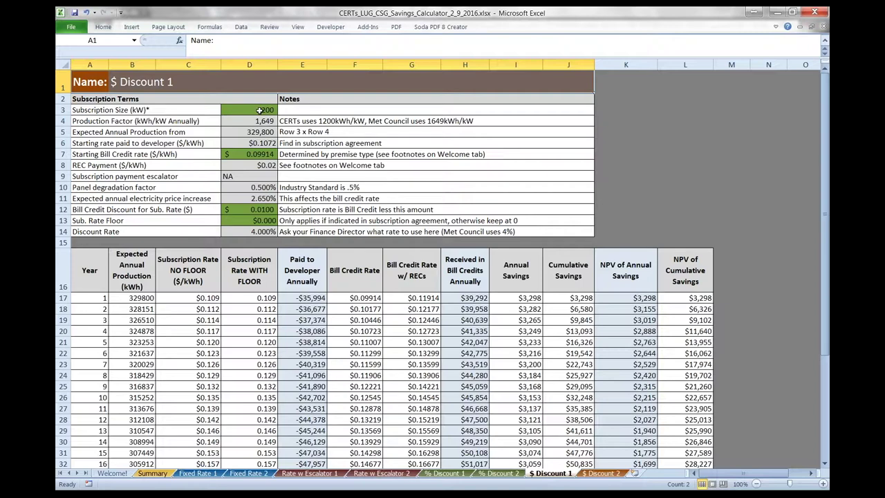
{"action": "left_click", "coordinate": [260, 111]}
{"action": "left_click", "coordinate": [601, 474]}
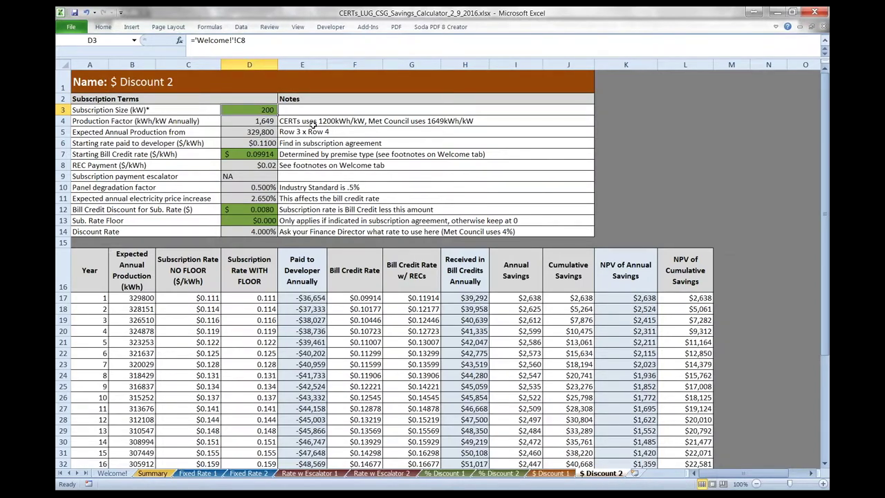
{"action": "type", "text": "0"}
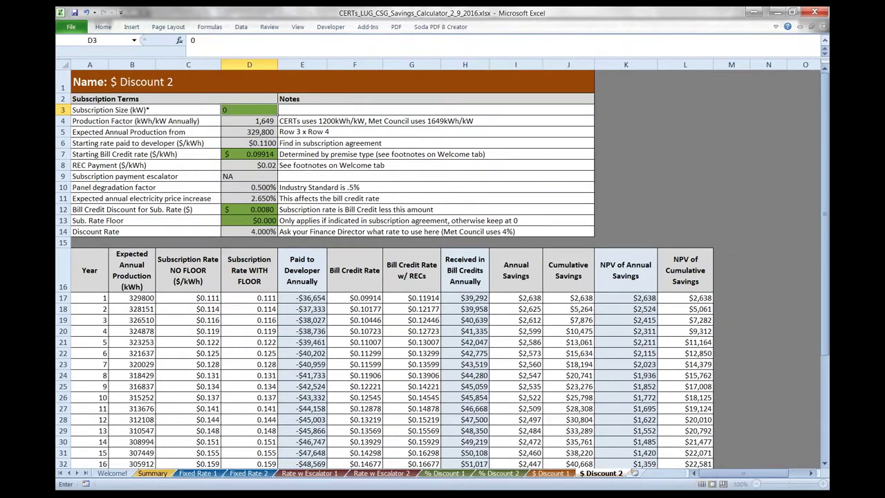
{"action": "key", "text": "Return"}
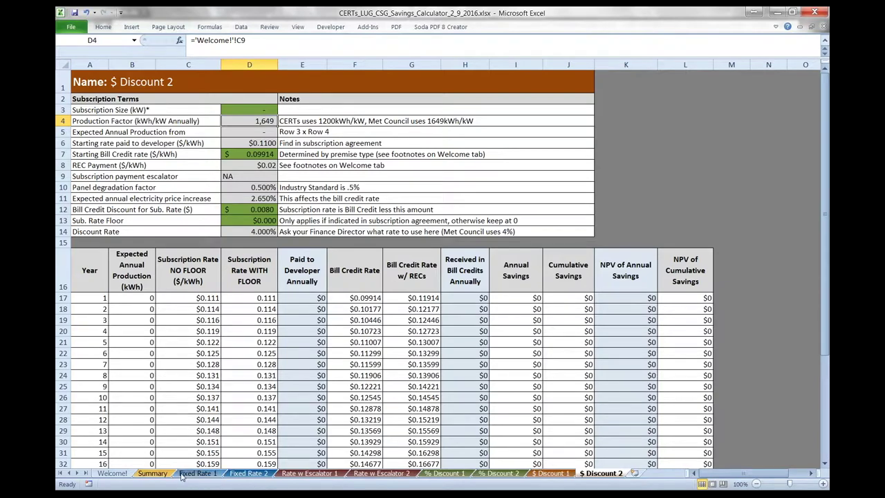
Examine the Summary comparison and the Fixed Rate 1 sheet's 25-year table, including its subscription rates, bill credits and NPV of cumulative savings.
{"action": "left_click", "coordinate": [245, 475]}
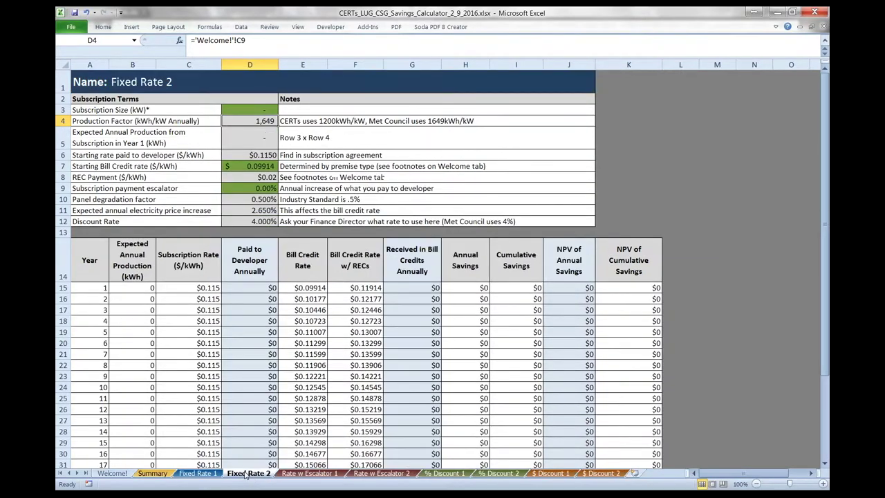
{"action": "left_click", "coordinate": [155, 475]}
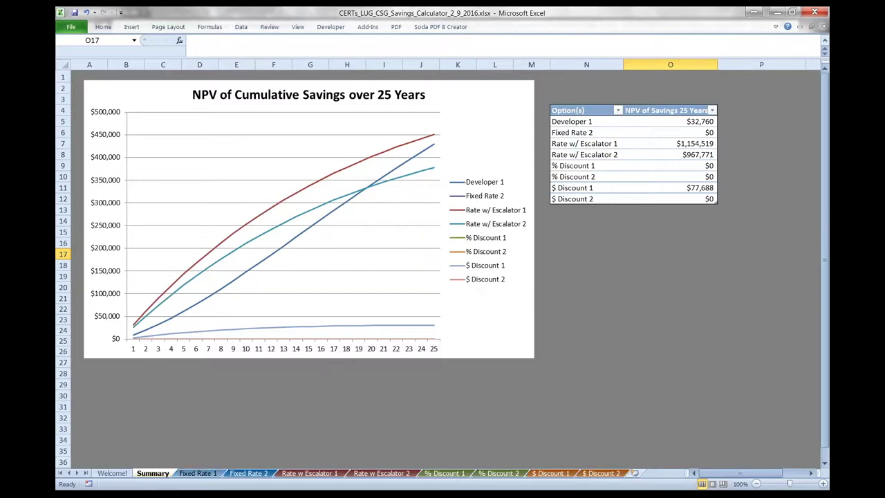
{"action": "left_click", "coordinate": [198, 473]}
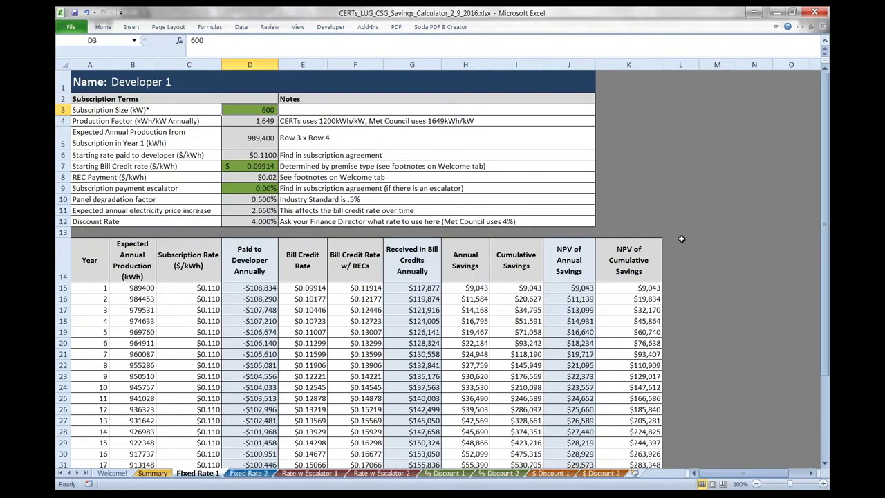
{"action": "scroll", "coordinate": [681, 239], "scroll_direction": "down", "scroll_amount": 3}
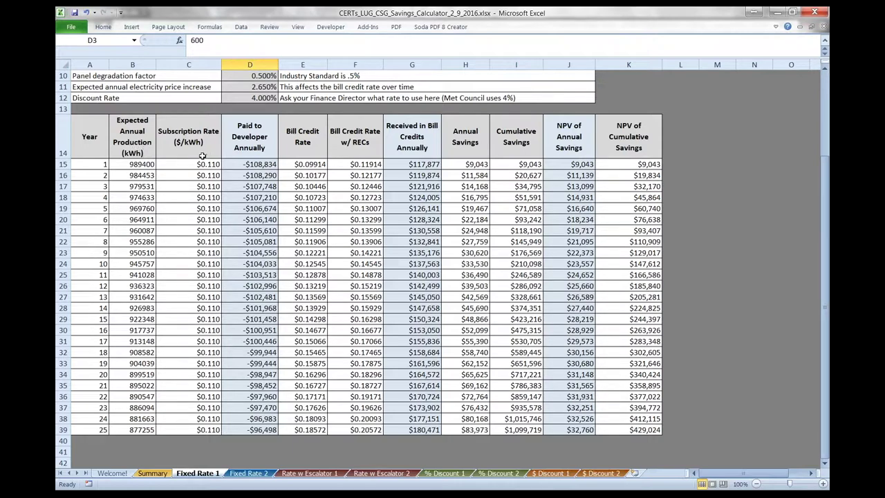
{"action": "left_click_drag", "start_coordinate": [205, 164], "coordinate": [205, 429]}
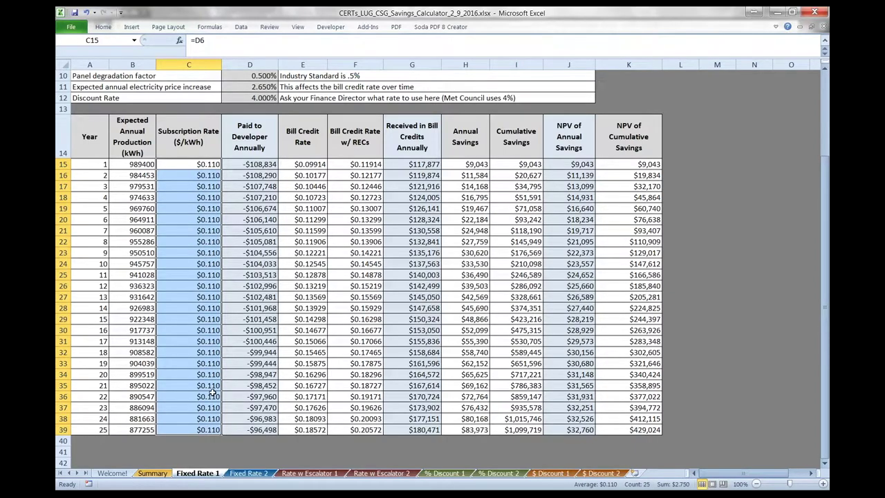
{"action": "left_click", "coordinate": [678, 162]}
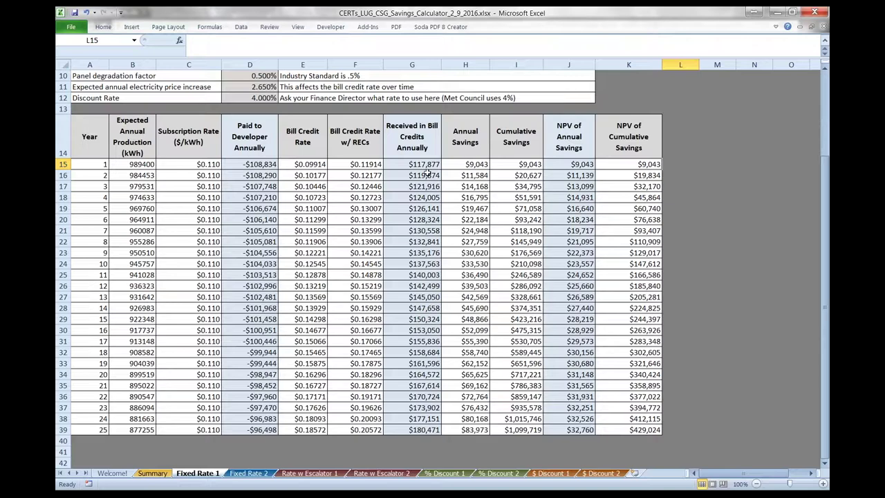
{"action": "scroll", "coordinate": [424, 173], "scroll_direction": "up", "scroll_amount": 2}
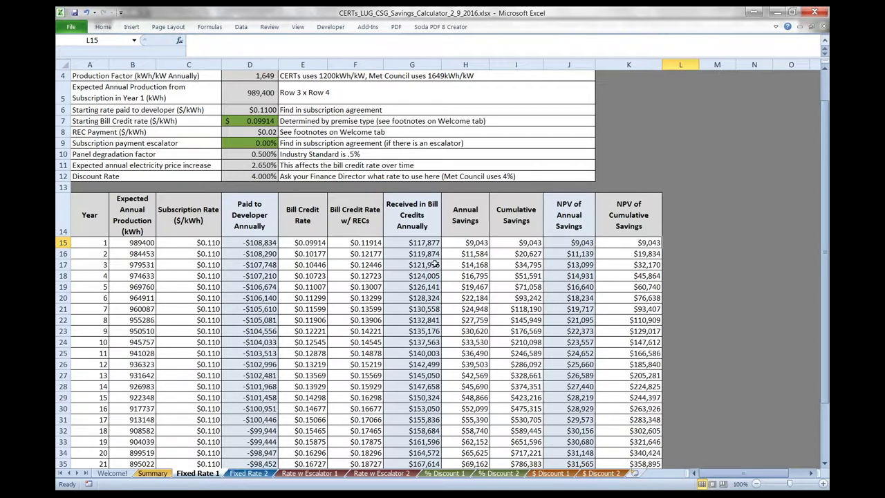
{"action": "scroll", "coordinate": [419, 264], "scroll_direction": "down", "scroll_amount": 1}
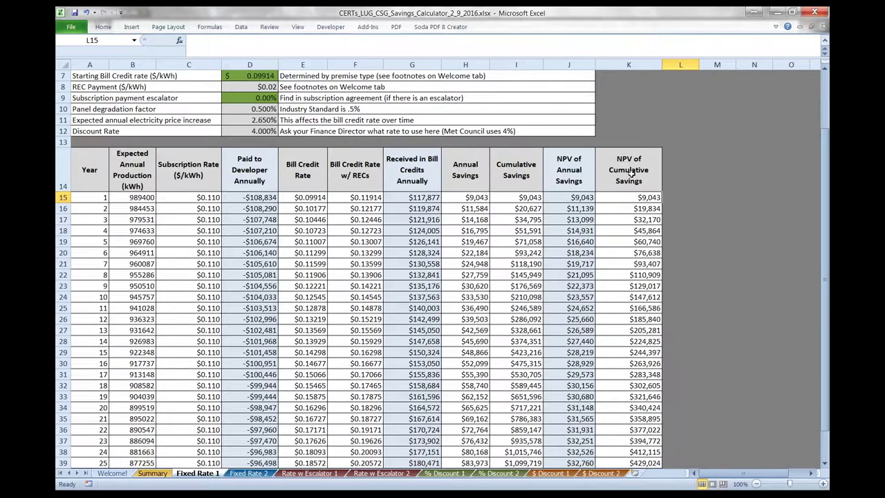
{"action": "left_click", "coordinate": [152, 473]}
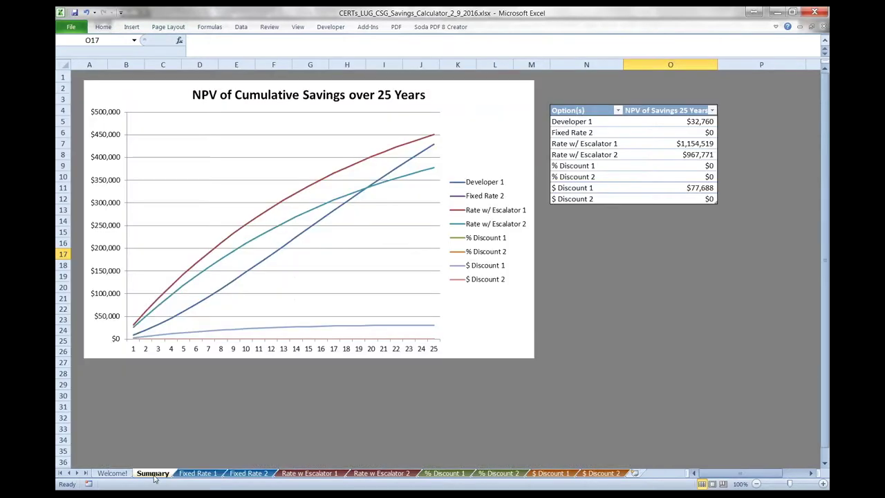
{"action": "left_click", "coordinate": [112, 474]}
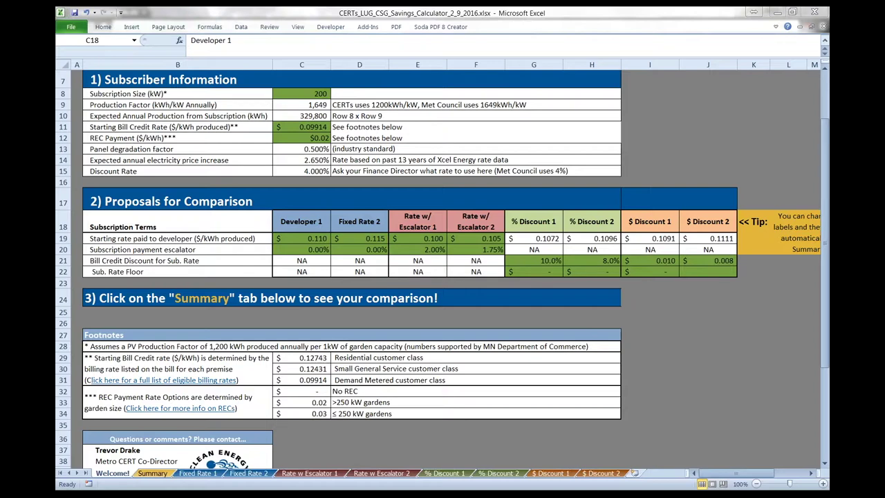
Set the starting rate paid to developer on the Rate w Escalator 1 sheet to $0.12 per kWh.
{"action": "left_click", "coordinate": [297, 473]}
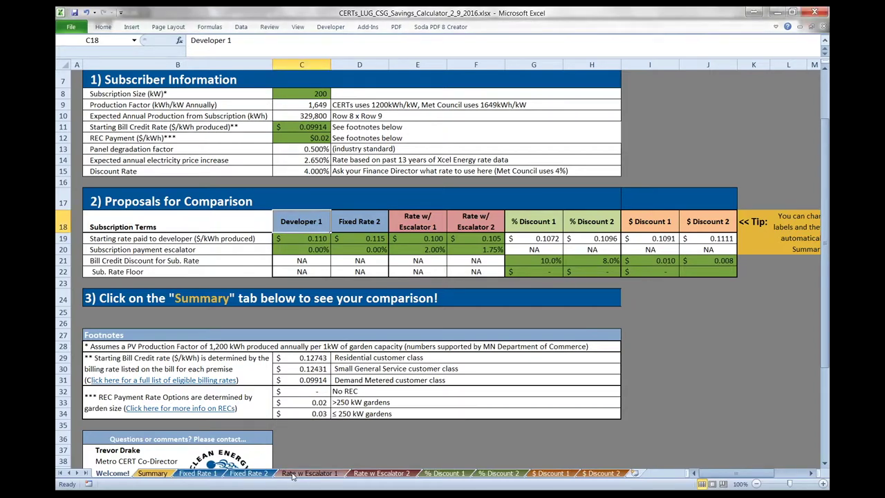
{"action": "left_click", "coordinate": [293, 473]}
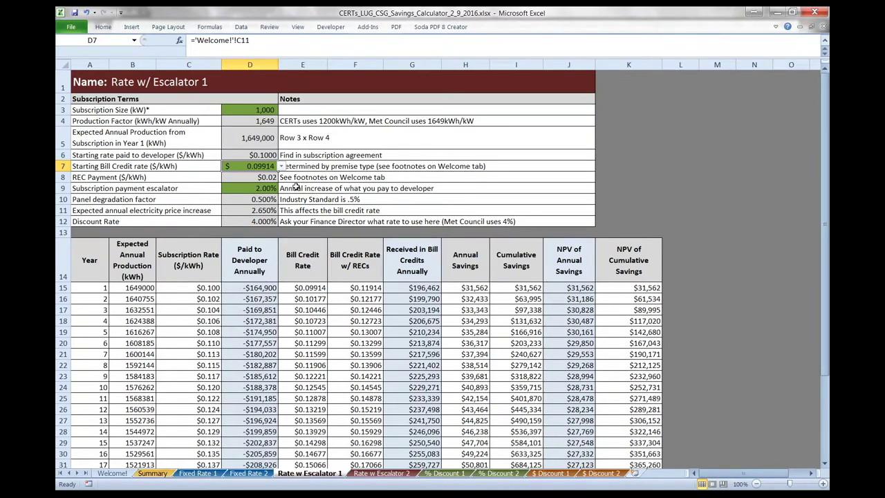
{"action": "left_click", "coordinate": [256, 155]}
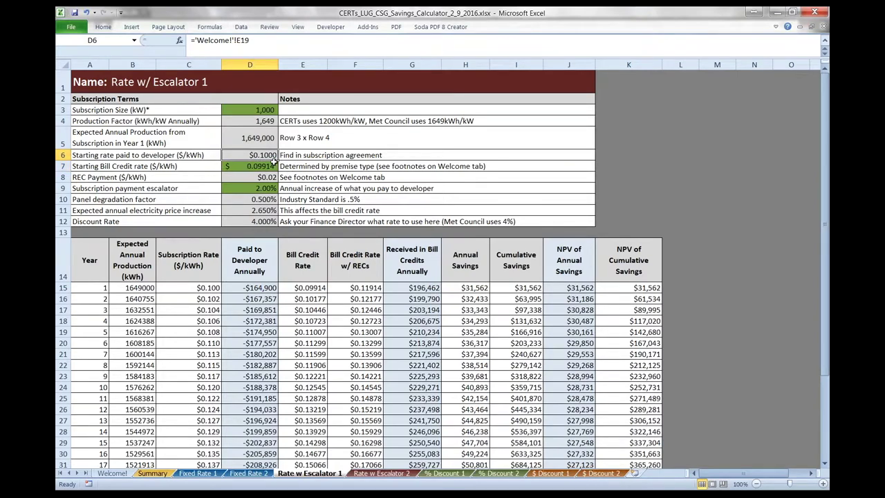
{"action": "type", "text": ".12"}
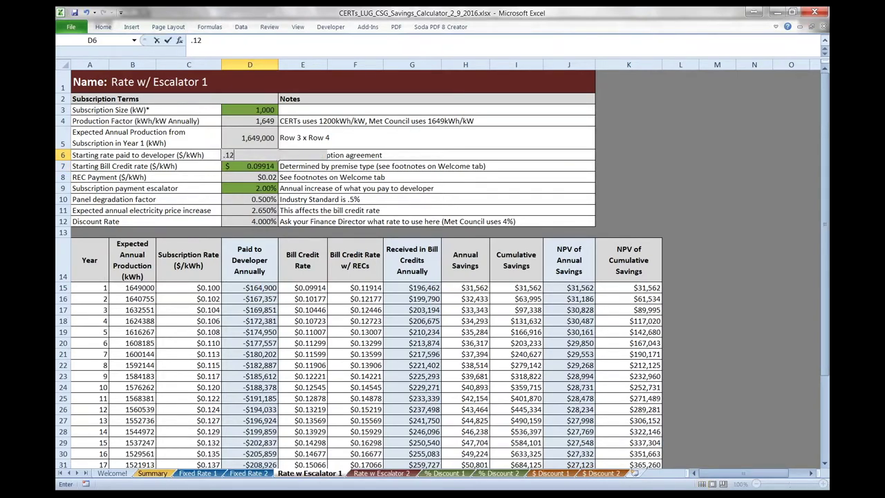
{"action": "key", "text": "Return"}
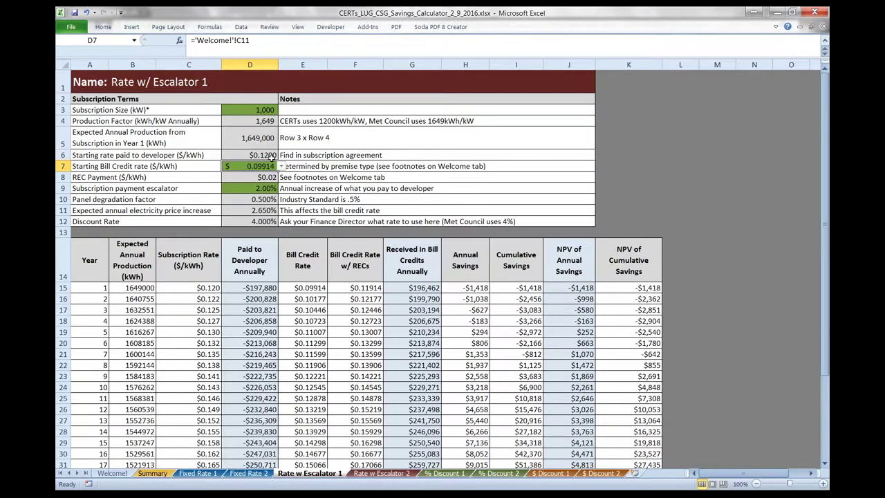
Try an expected annual electricity price increase of 1.5% on the Rate w Escalator 1 sheet.
{"action": "scroll", "coordinate": [523, 221], "scroll_direction": "down", "scroll_amount": 3}
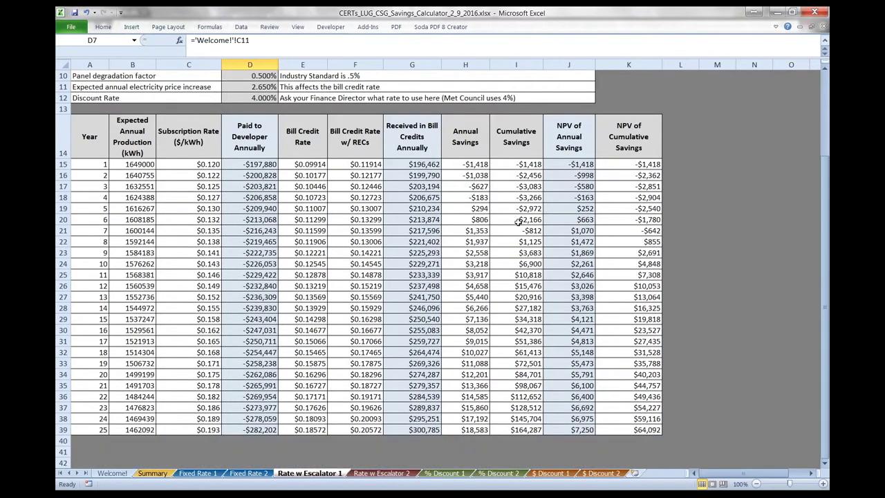
{"action": "left_click", "coordinate": [631, 230]}
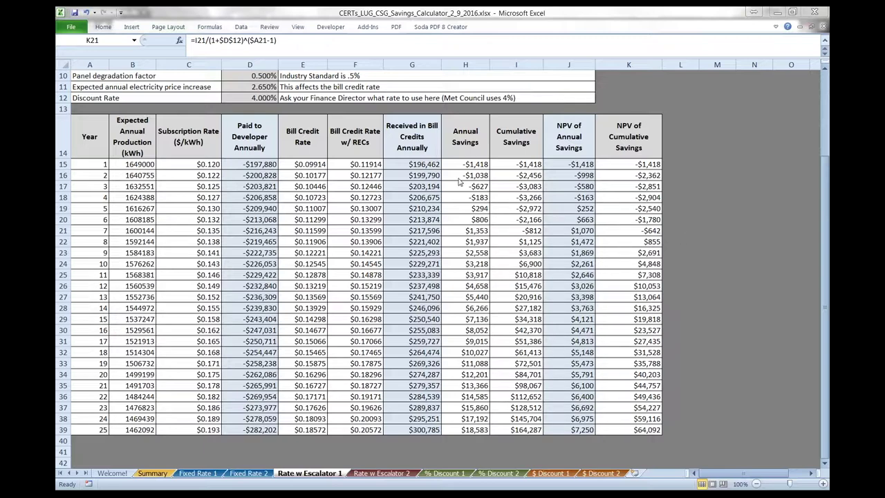
{"action": "left_click", "coordinate": [263, 87]}
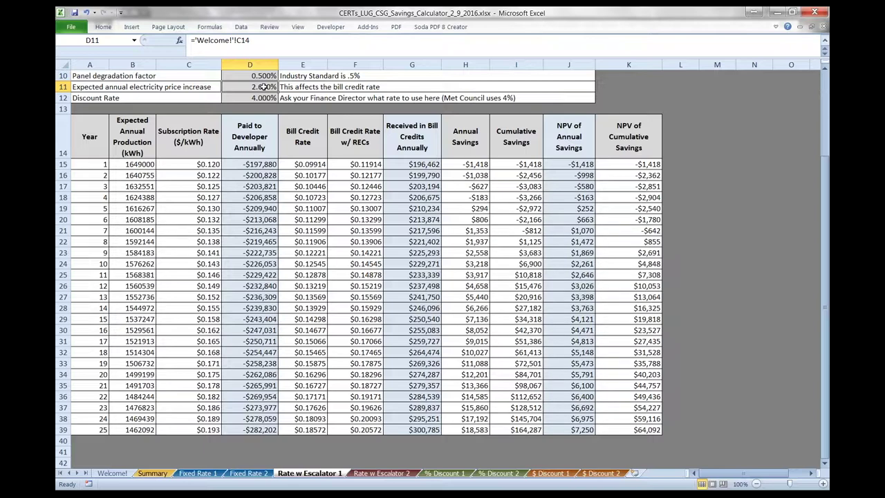
{"action": "type", "text": "1.5"}
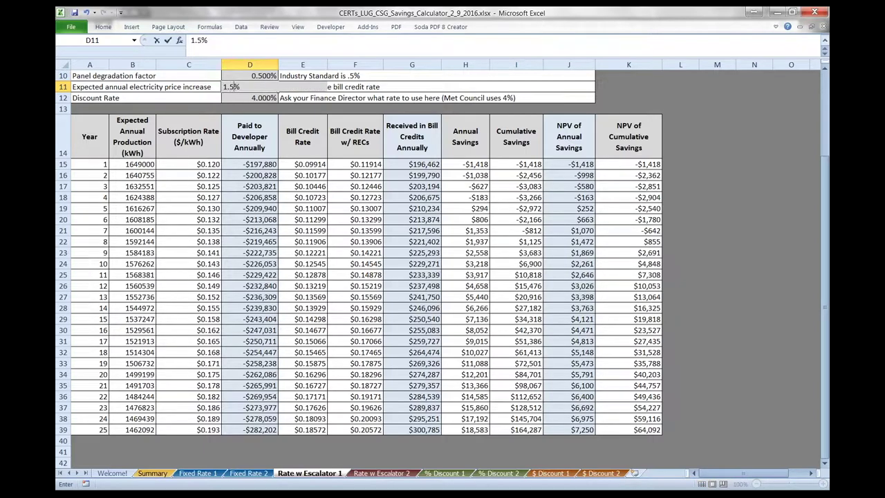
{"action": "key", "text": "Return"}
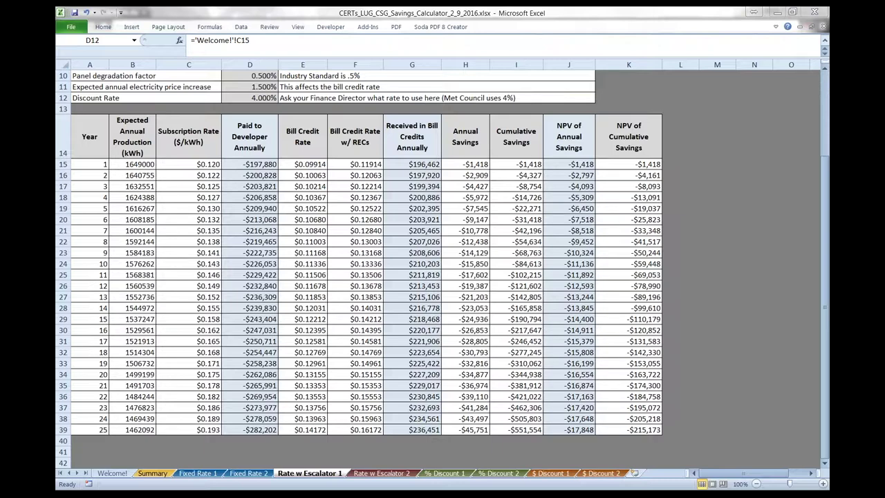
Set the expected annual electricity price increase on the Rate w Escalator 1 sheet to 2.65%.
{"action": "left_click", "coordinate": [254, 87]}
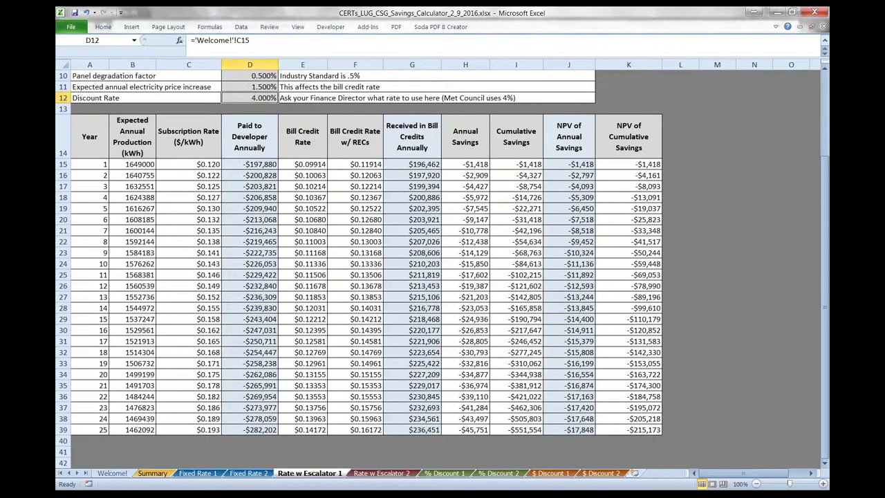
{"action": "double_click", "coordinate": [256, 87]}
{"action": "type", "text": "2.65"}
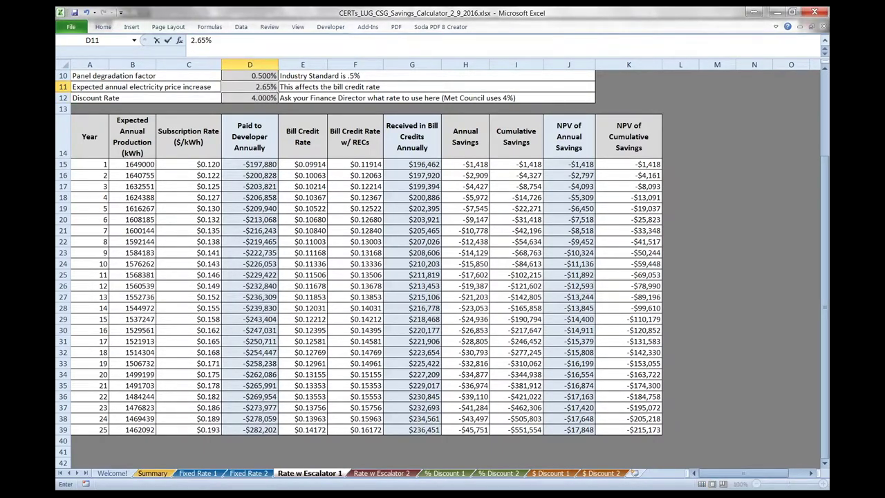
{"action": "key", "text": "Return"}
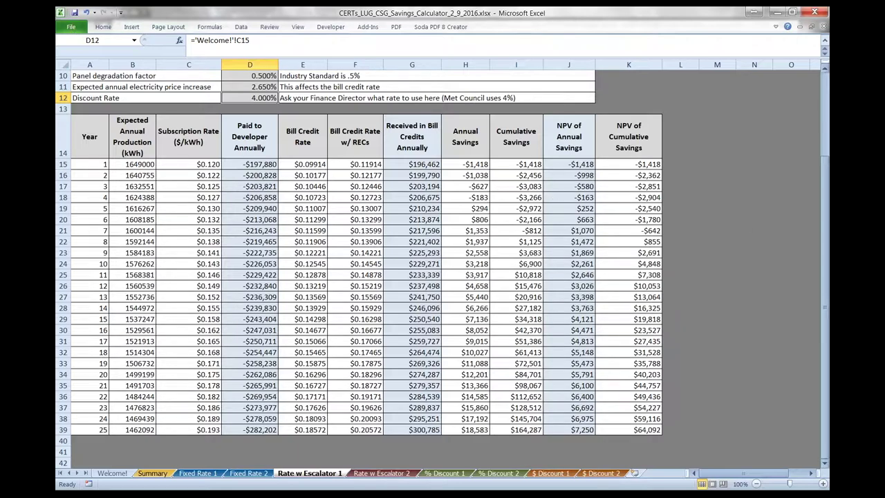
{"action": "left_click_drag", "start_coordinate": [825, 191], "coordinate": [825, 157]}
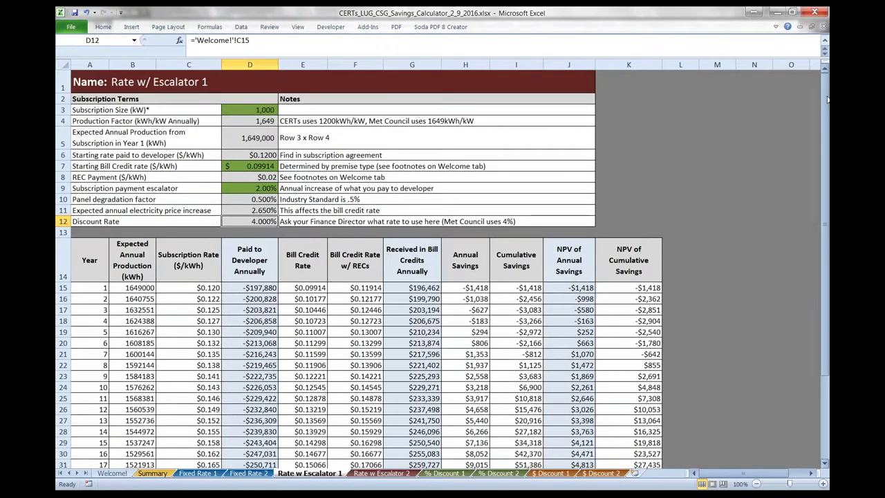
Select the entire expected annual electricity price increase row on the Rate w Escalator 1 sheet.
{"action": "left_click_drag", "start_coordinate": [732, 477], "coordinate": [732, 478]}
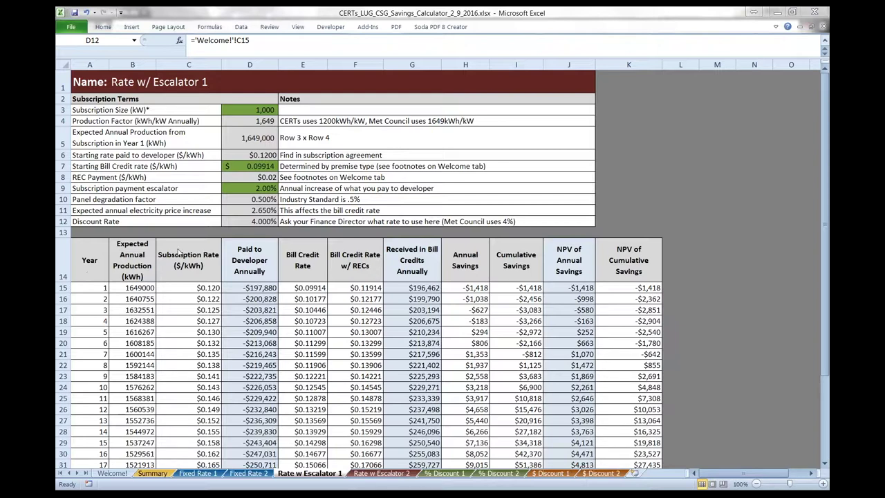
{"action": "left_click", "coordinate": [90, 210]}
{"action": "left_click", "coordinate": [63, 210]}
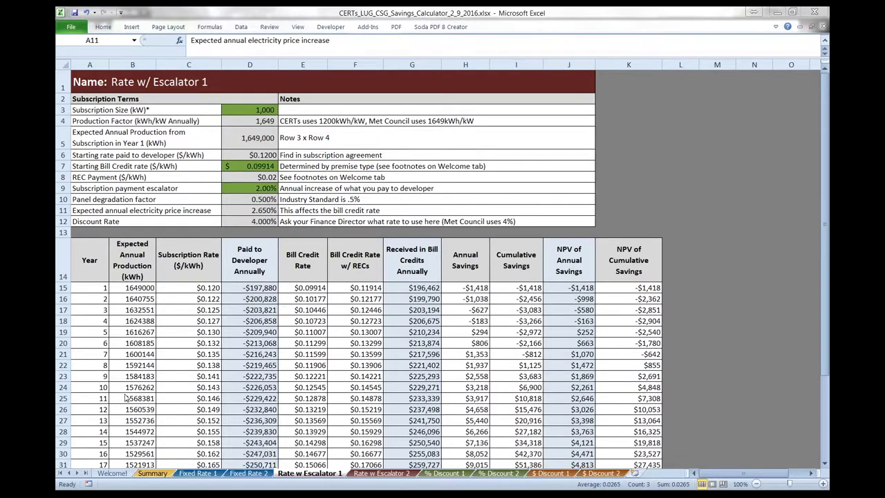
View the full list of eligible billing rates linked in the Welcome! sheet's footnotes, enlarged in the browser, and return to the Excel workbook.
{"action": "left_click", "coordinate": [114, 474]}
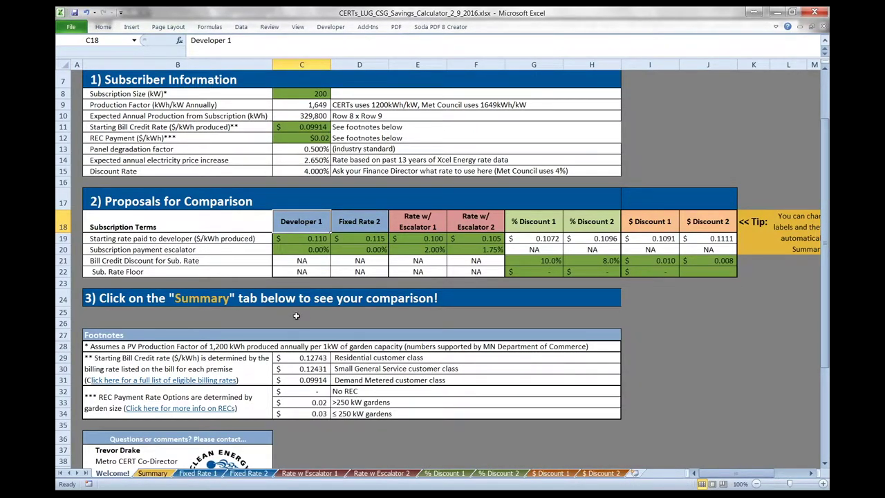
{"action": "scroll", "coordinate": [296, 317], "scroll_direction": "down", "scroll_amount": 1}
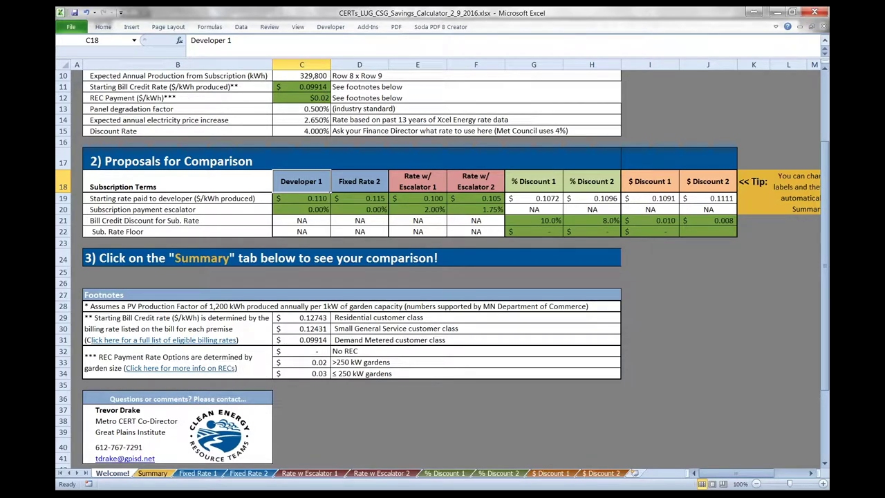
{"action": "left_click", "coordinate": [162, 339]}
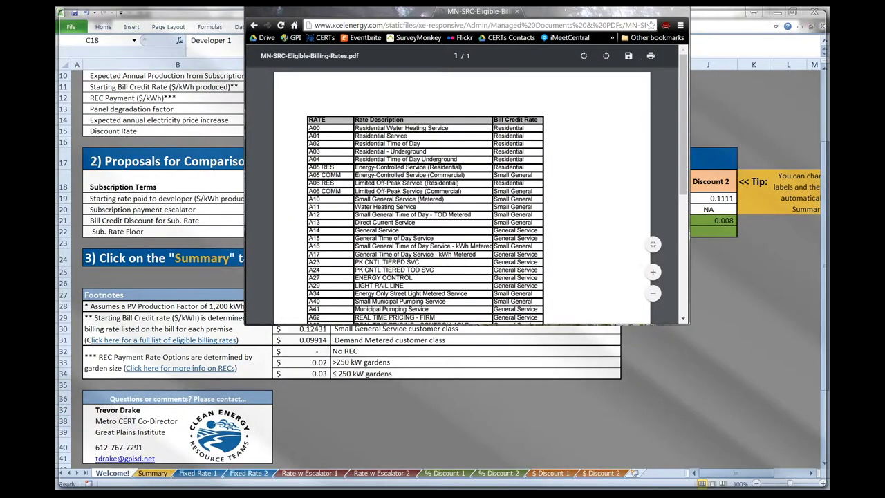
{"action": "key", "text": "ctrl+plus"}
{"action": "key", "text": "ctrl+plus"}
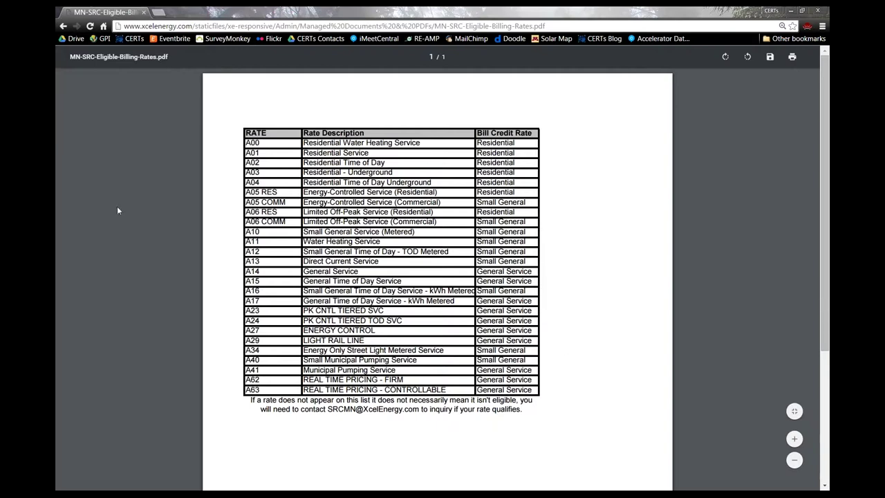
{"action": "left_click", "coordinate": [790, 11]}
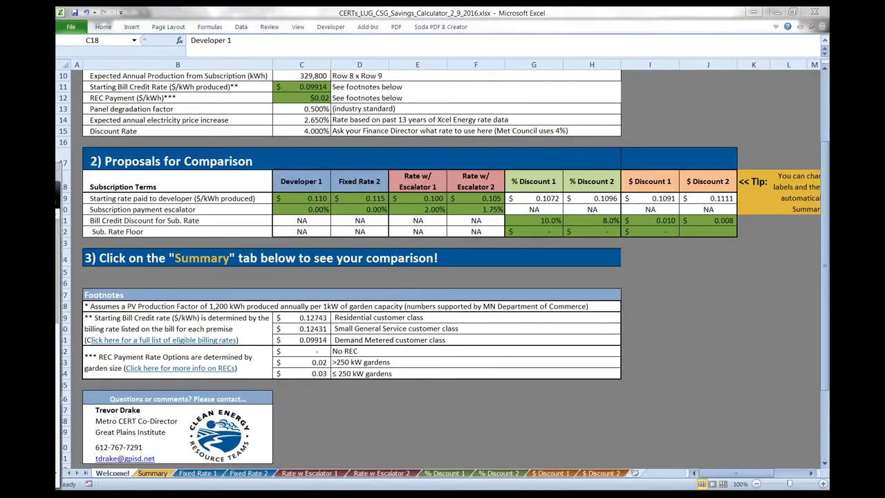